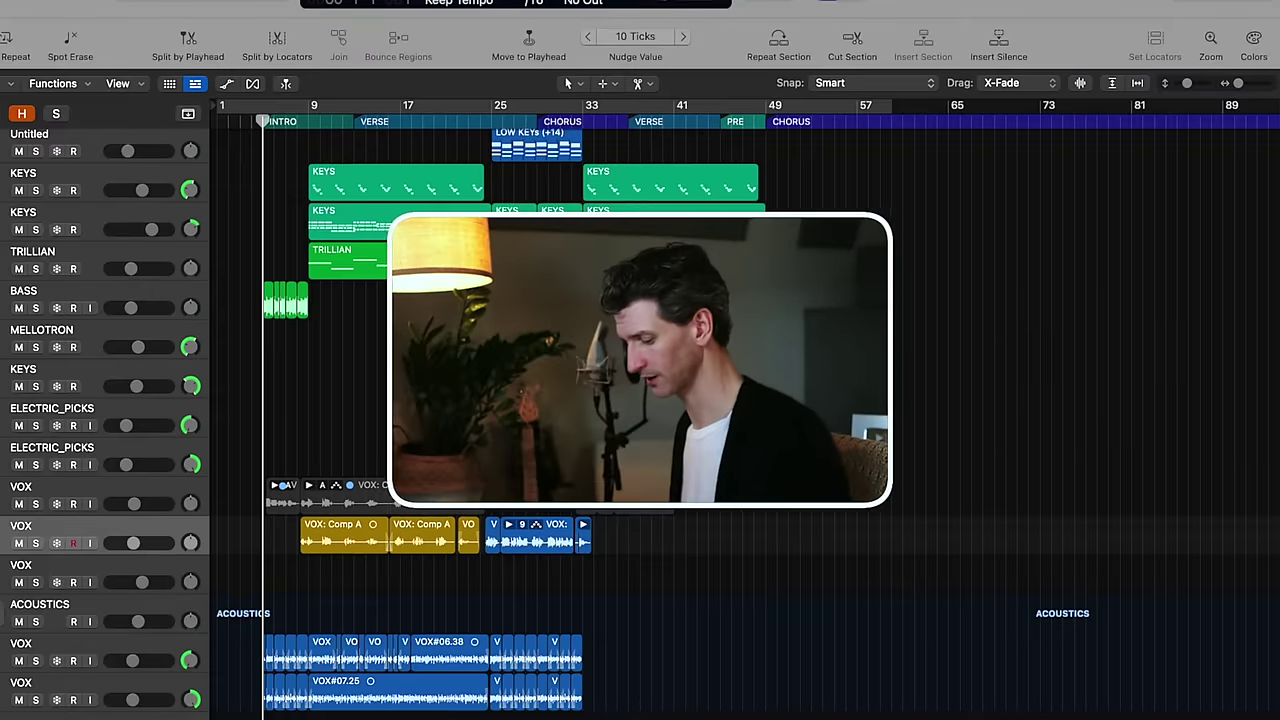
Step: Zoom into the start of VOX#06.27 near bar 5, then back out to the whole arrangement
key(ctrl+alt)
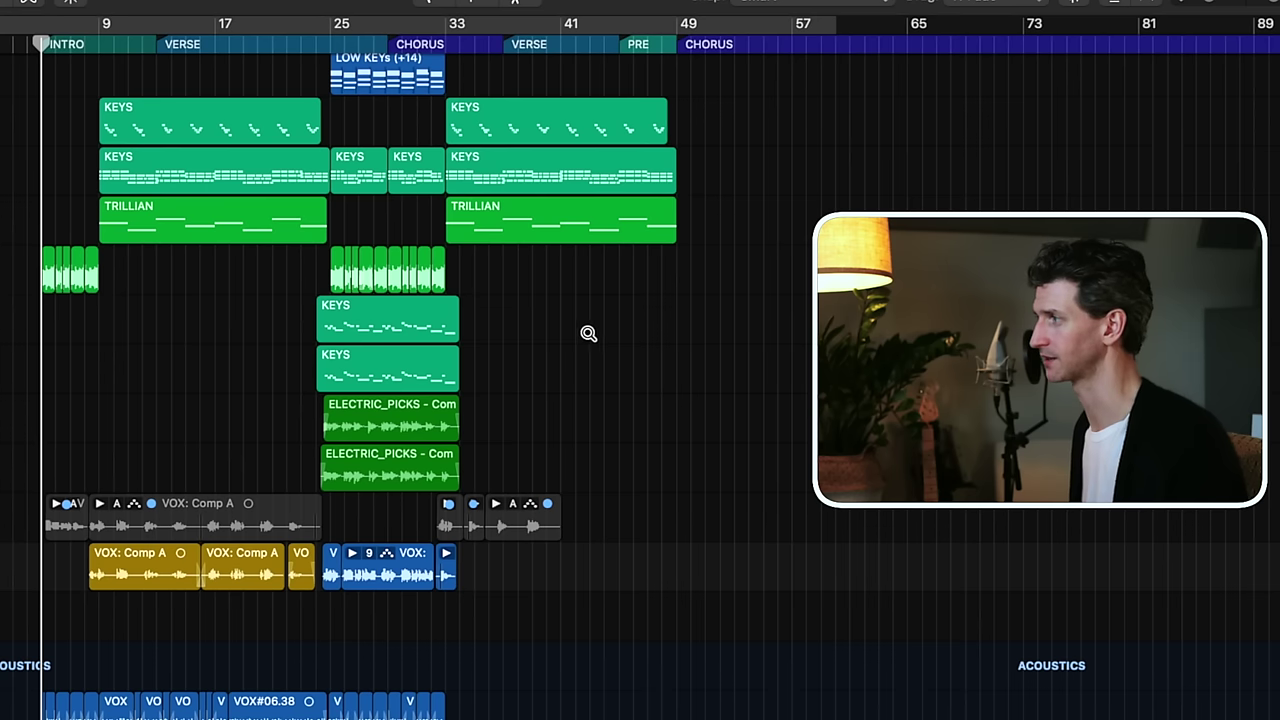
key(ctrl+alt)
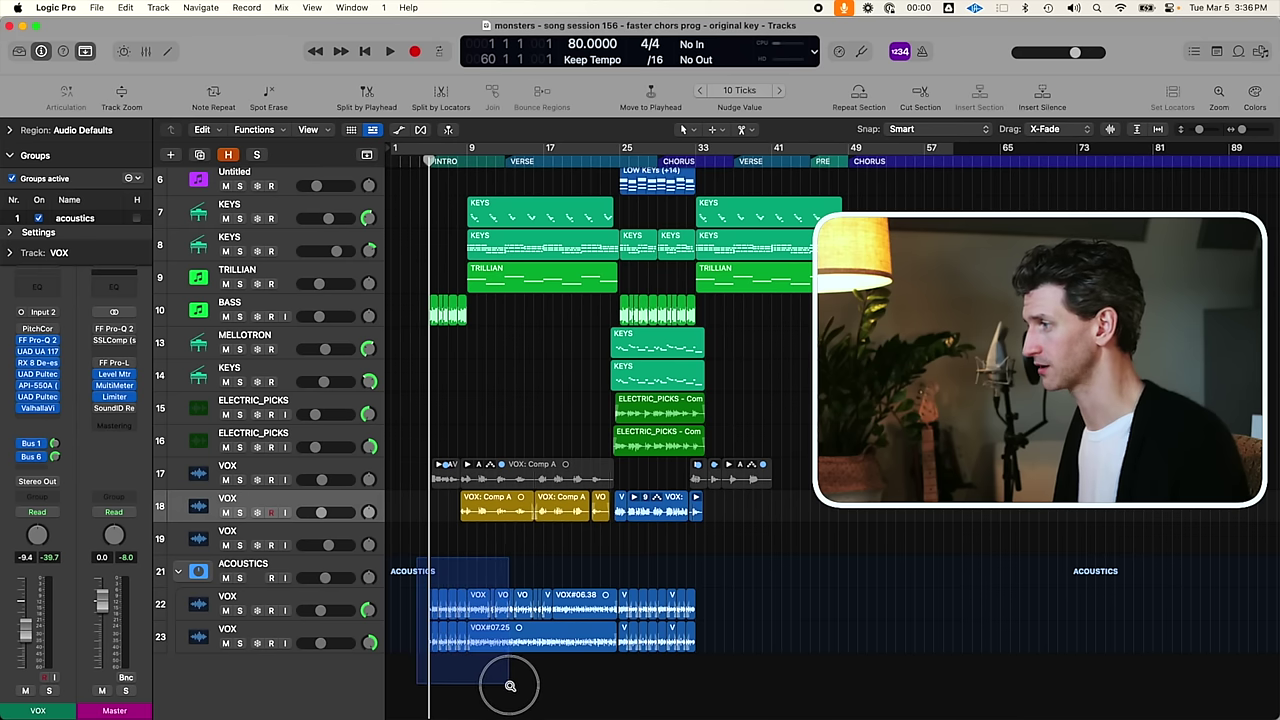
drag(510, 686, 510, 690)
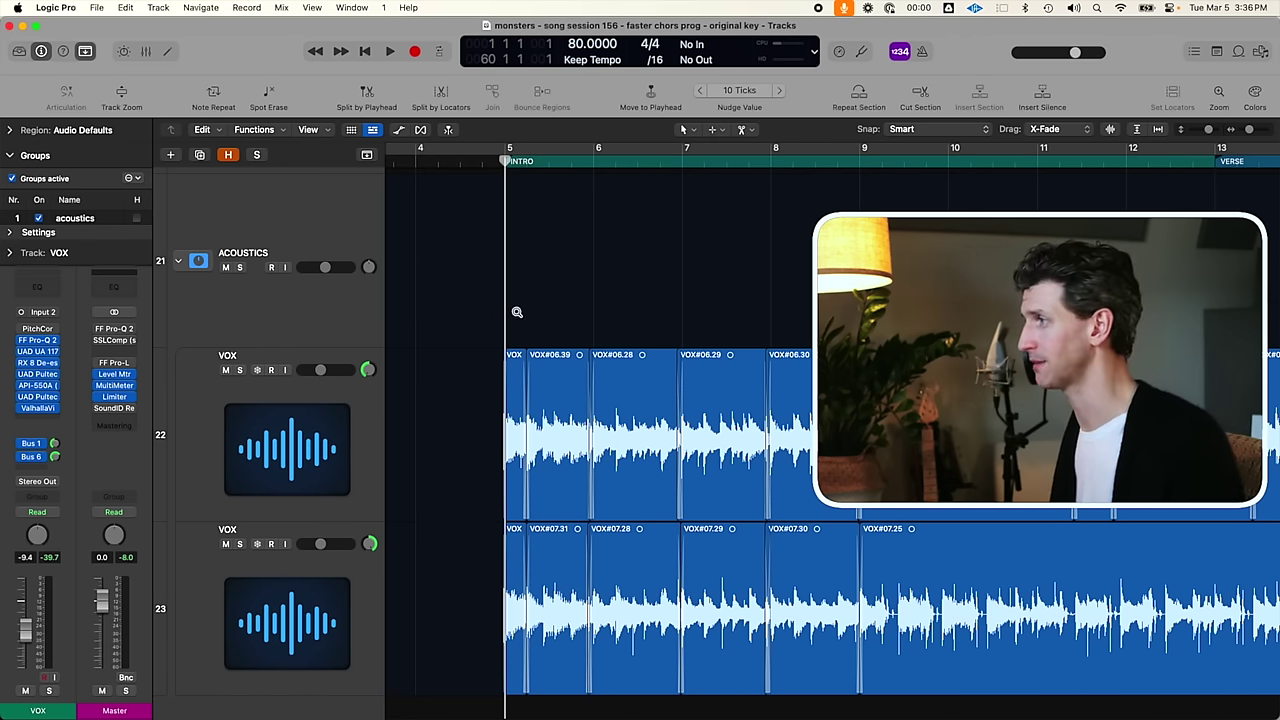
drag(489, 295, 736, 527)
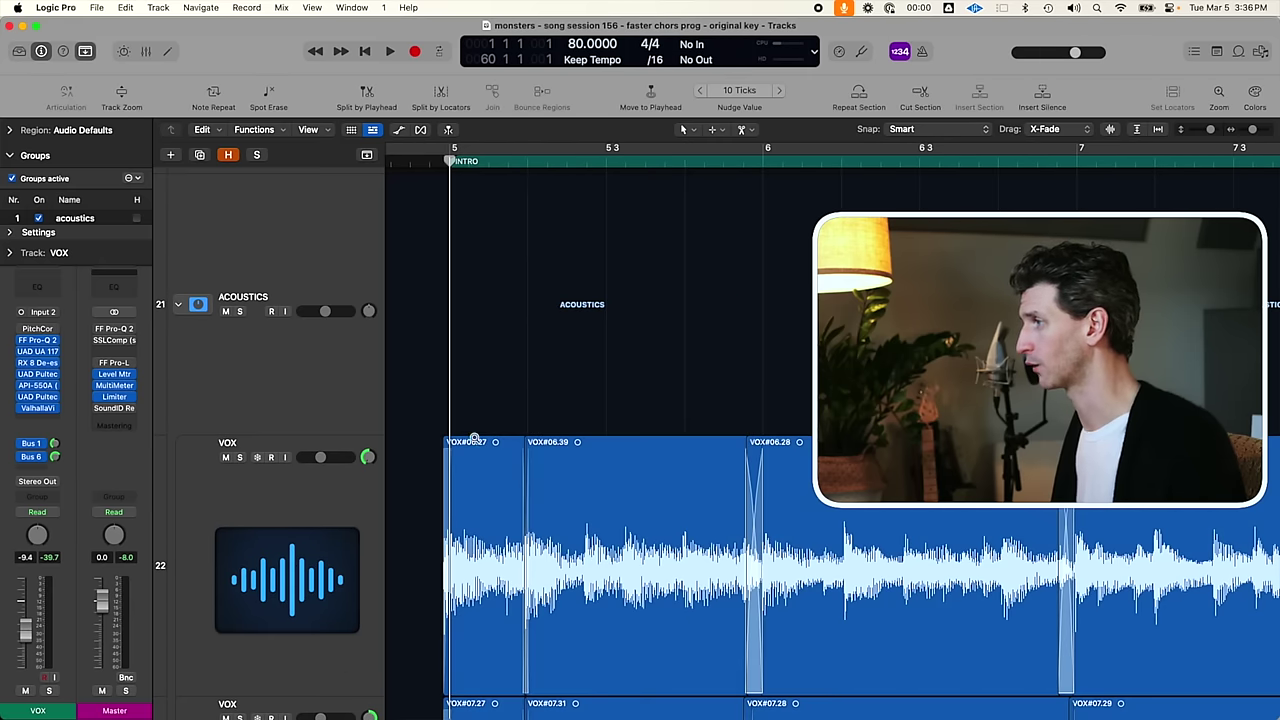
drag(463, 449, 720, 640)
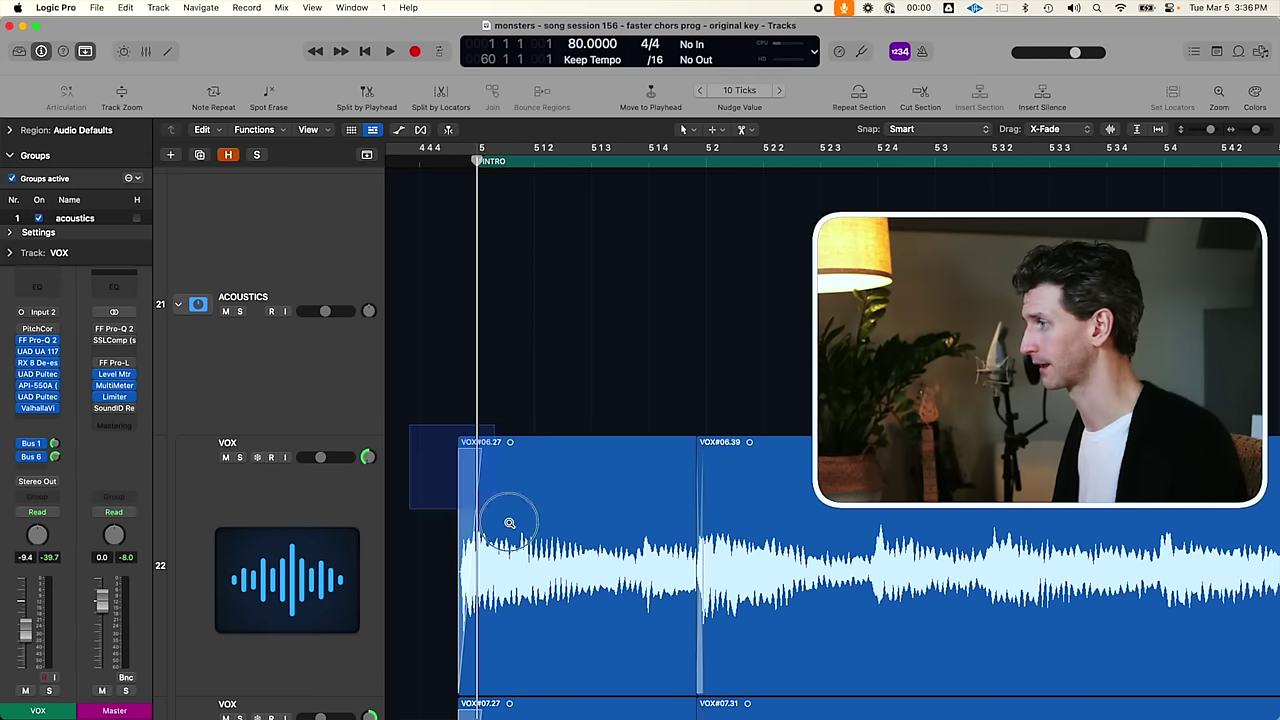
drag(442, 459, 719, 680)
drag(434, 277, 862, 630)
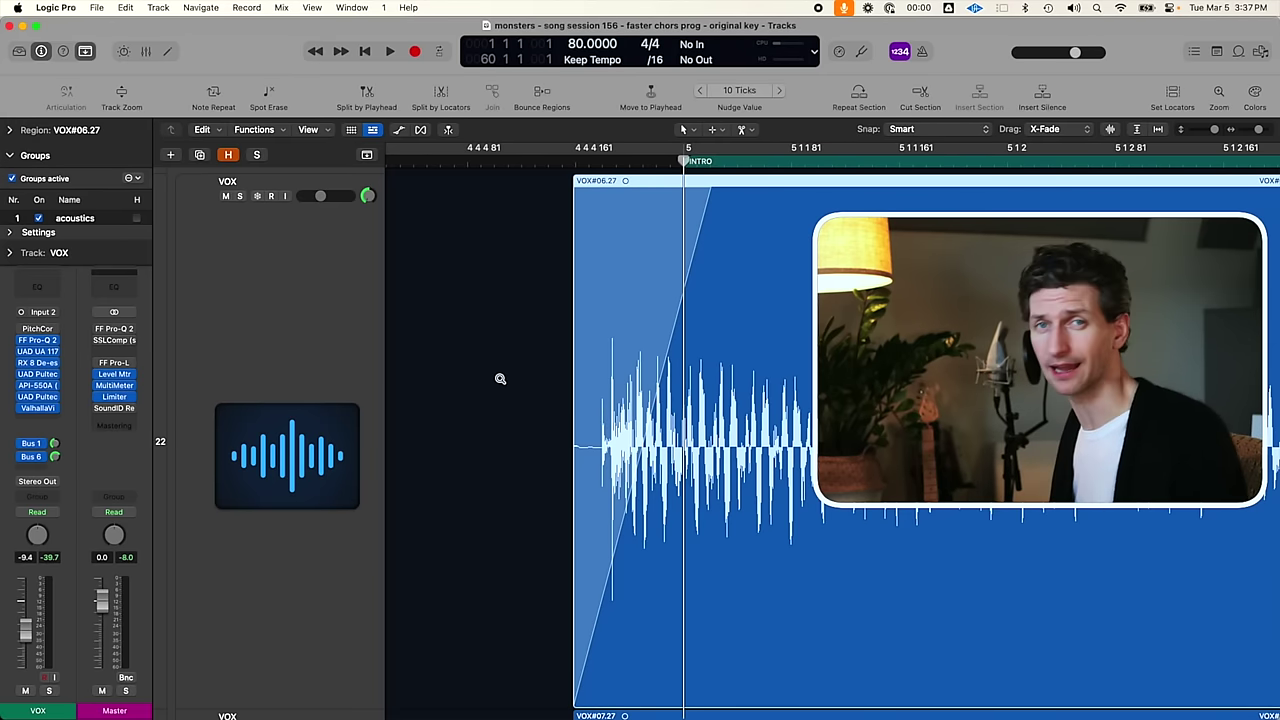
ctrl+alt+click(525, 344)
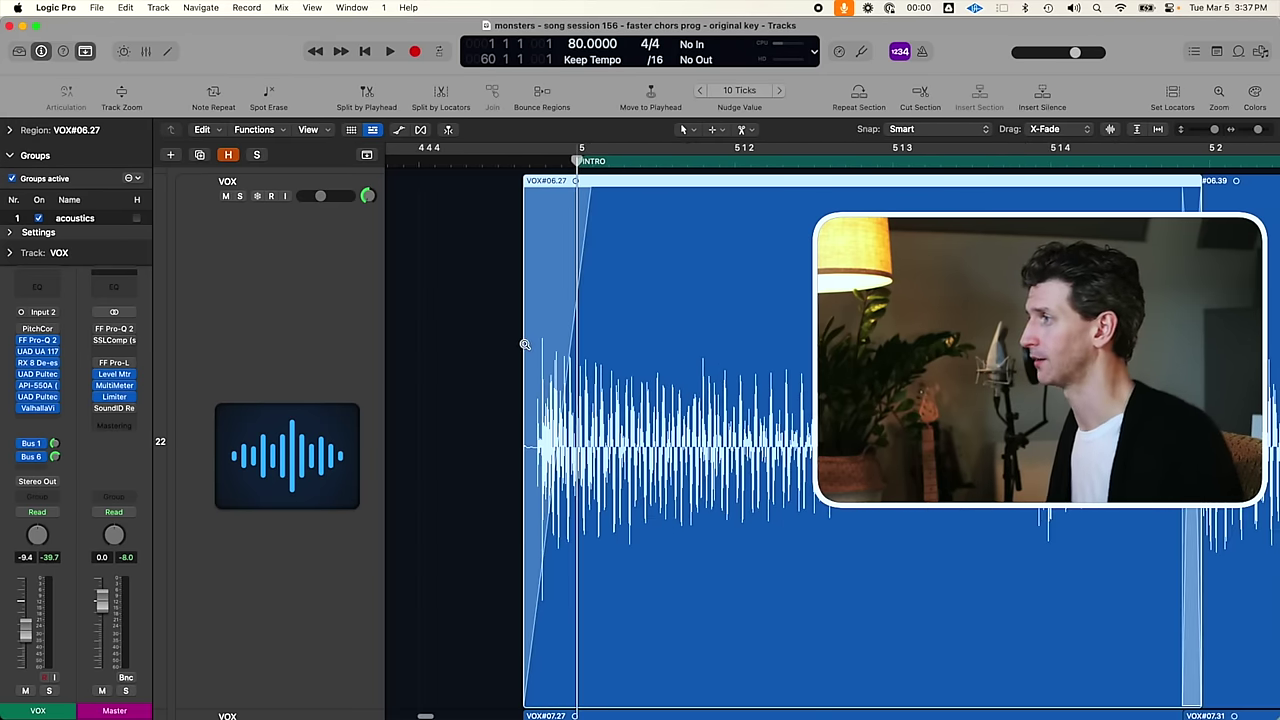
ctrl+alt+click(518, 344)
ctrl+alt+click(517, 344)
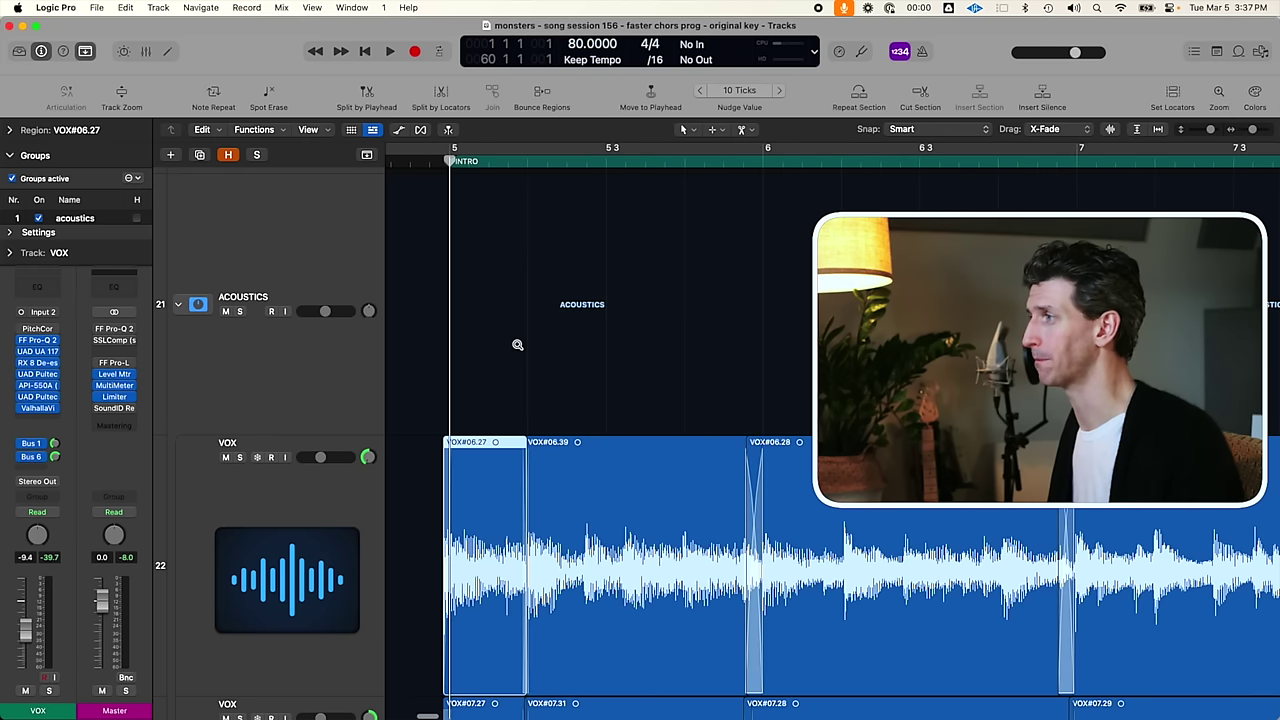
ctrl+alt+click(517, 344)
ctrl+alt+click(518, 342)
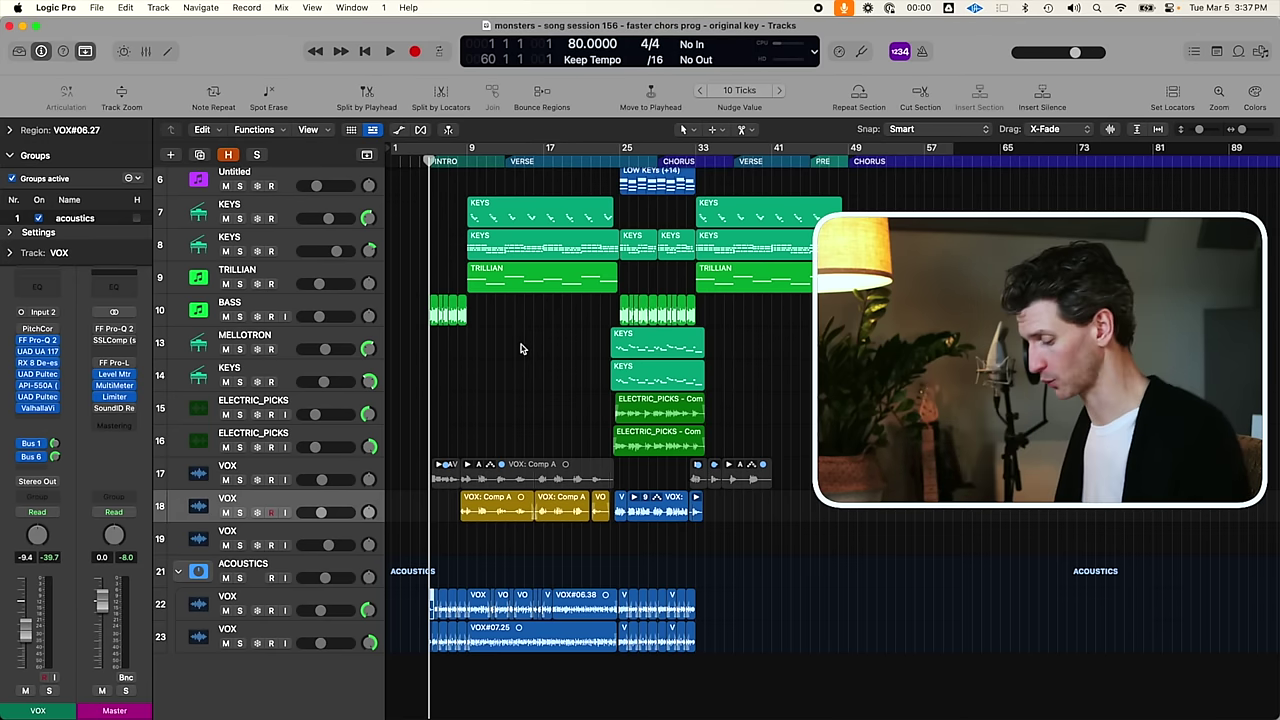
Step: Zoom in again on the VOX region start on tracks 21–23, then out to the full arrangement
drag(418, 578, 484, 650)
drag(478, 296, 810, 557)
drag(578, 382, 820, 590)
drag(482, 234, 785, 492)
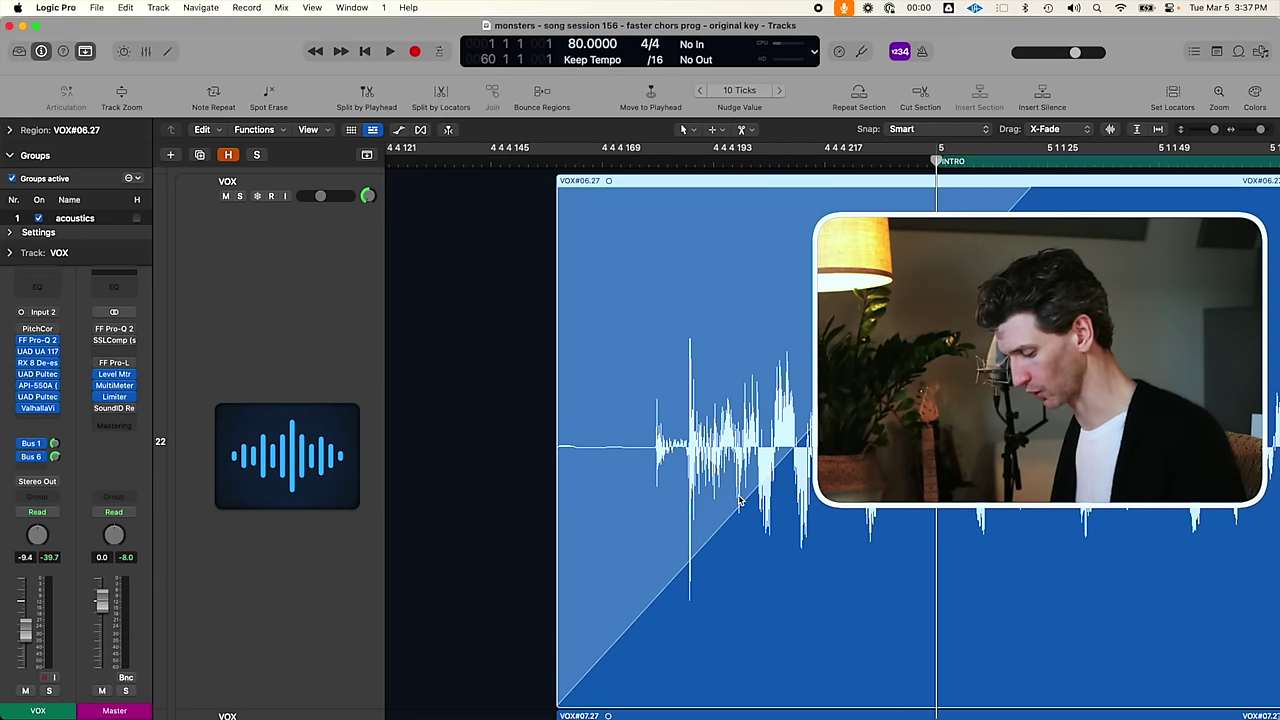
click(503, 441)
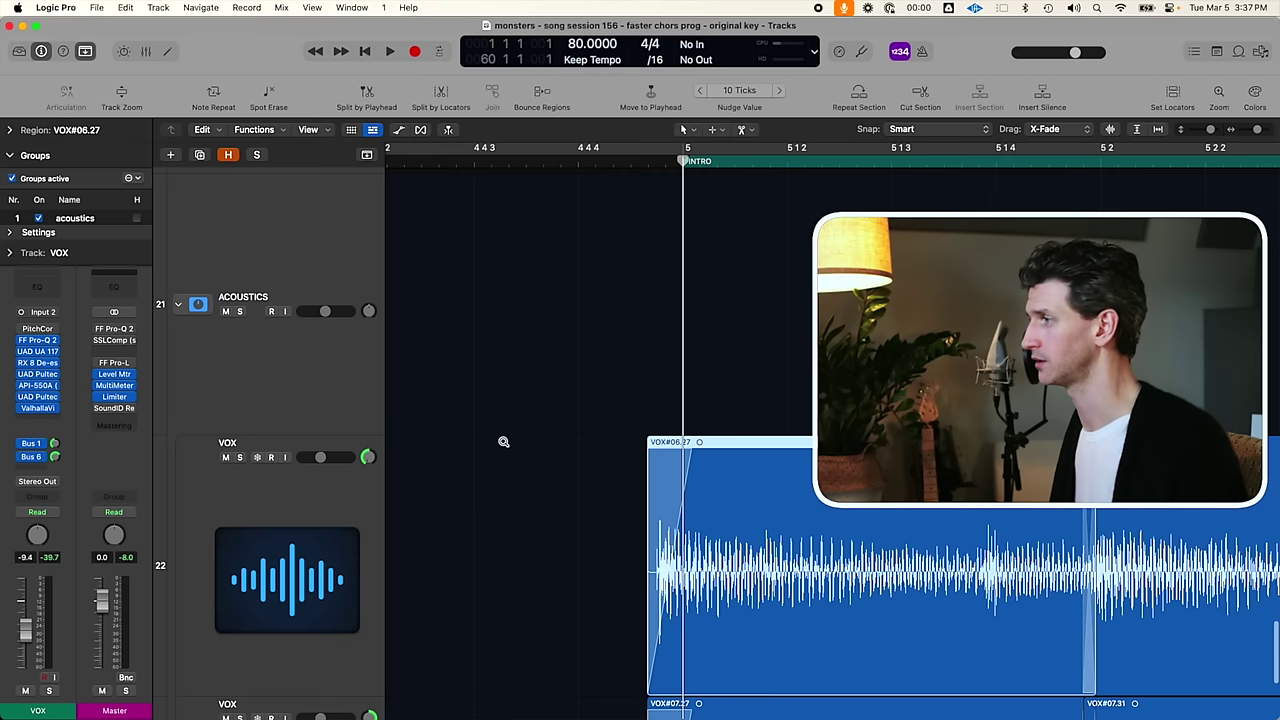
click(503, 441)
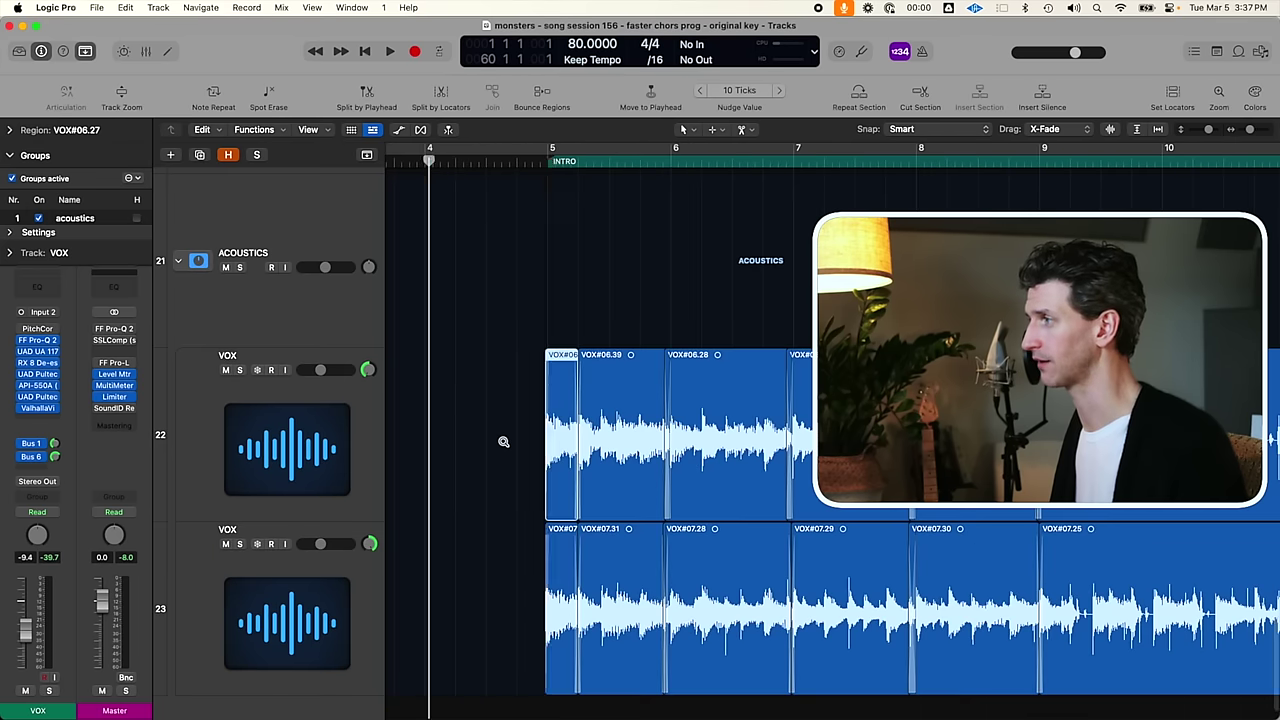
click(503, 441)
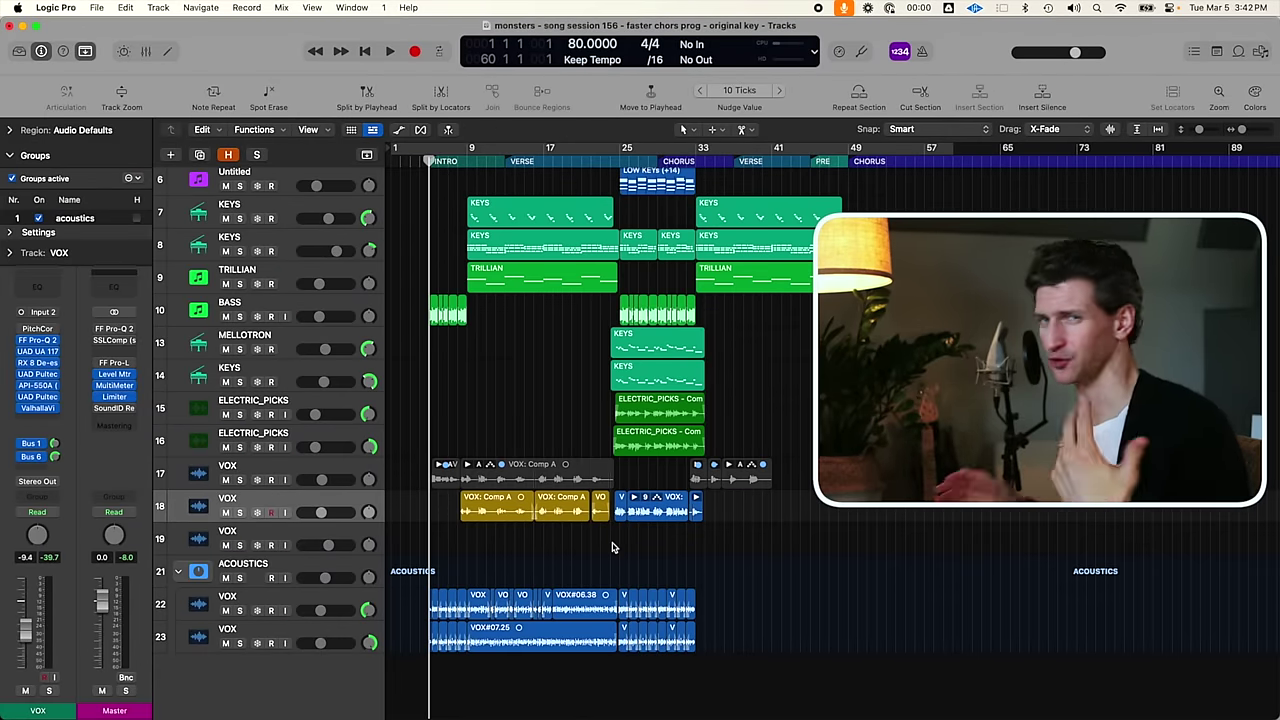
Step: Add a fade-out to the end of VOX: Comp A.2, then shorten it and give it a curve
key(ctrl+alt)
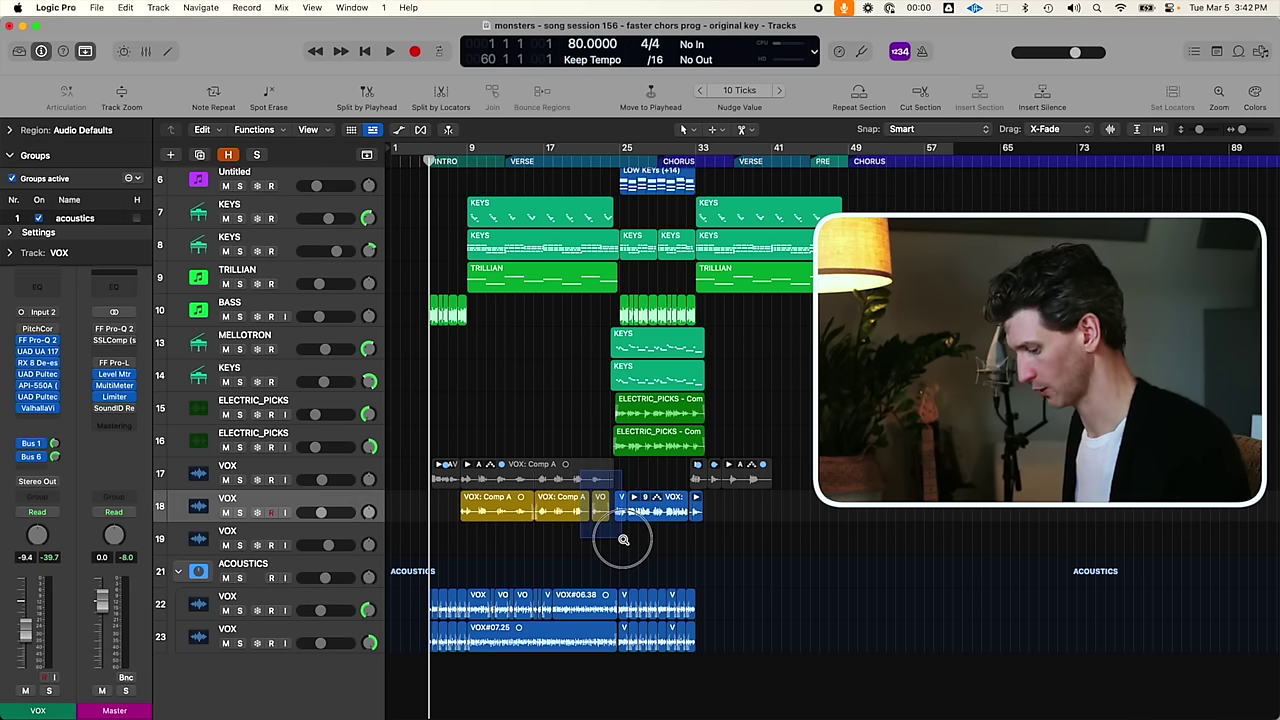
drag(623, 540, 623, 537)
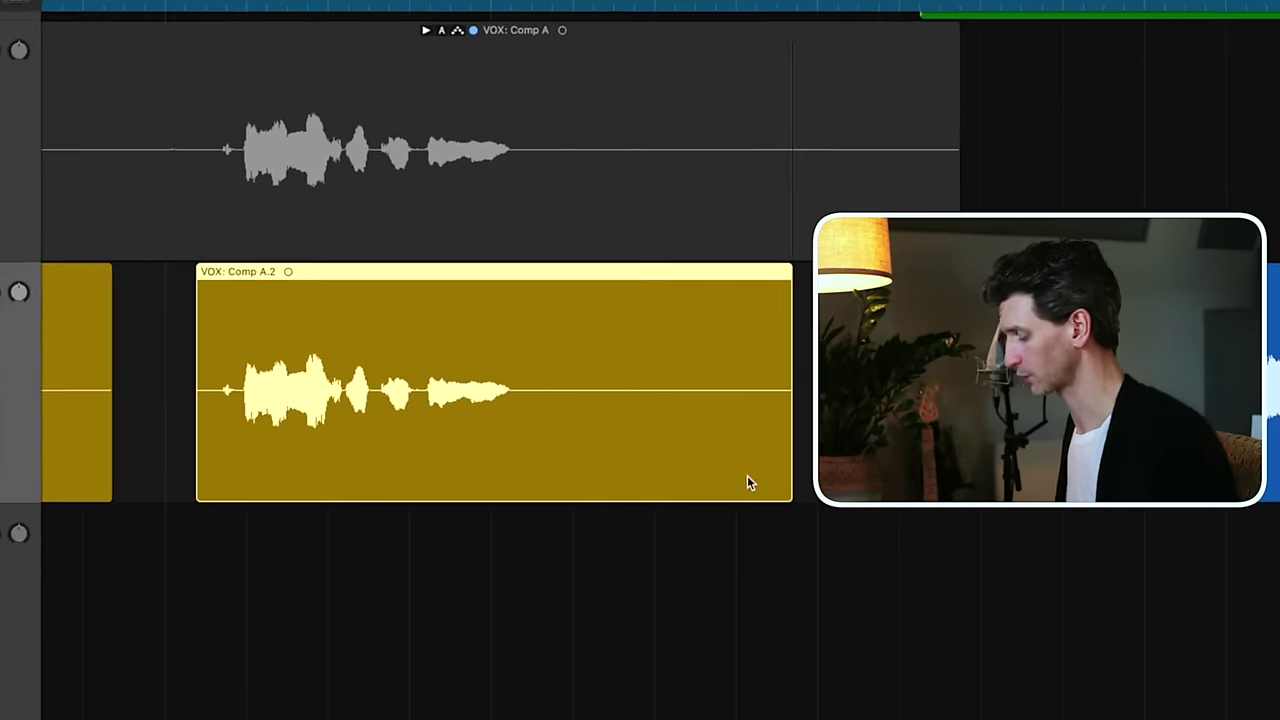
key(shift+ctrl)
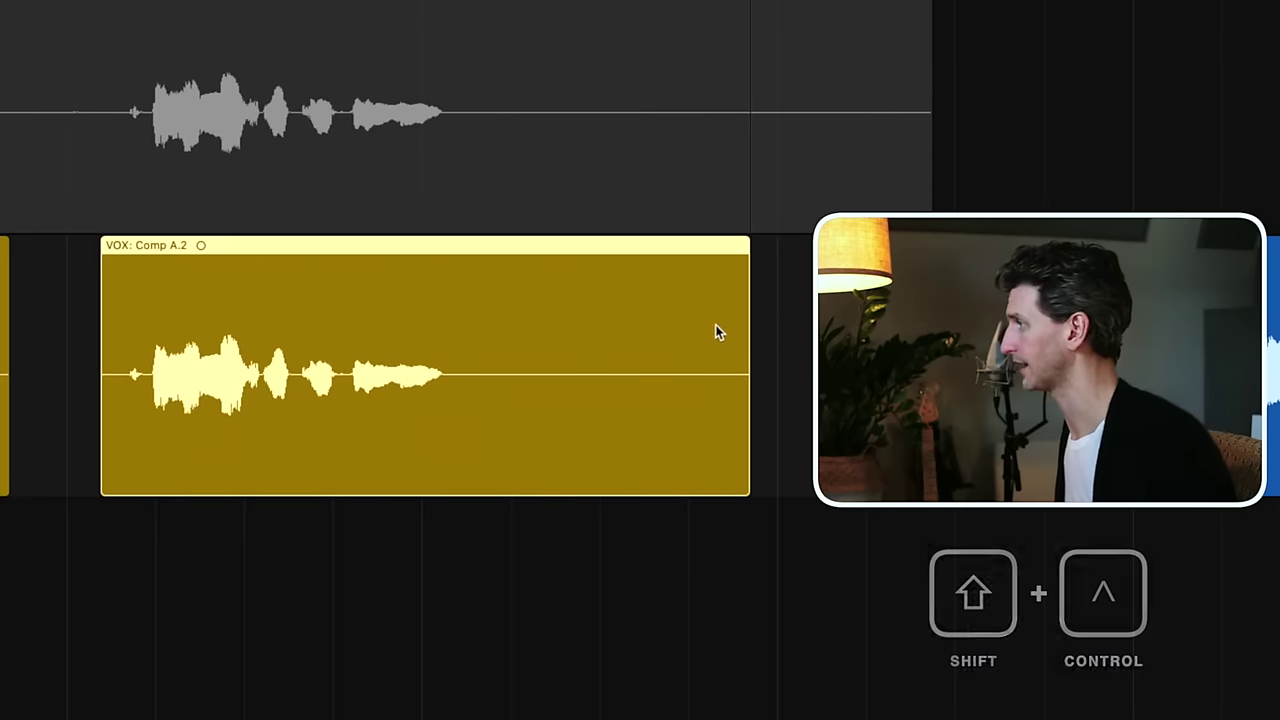
drag(689, 317, 803, 300)
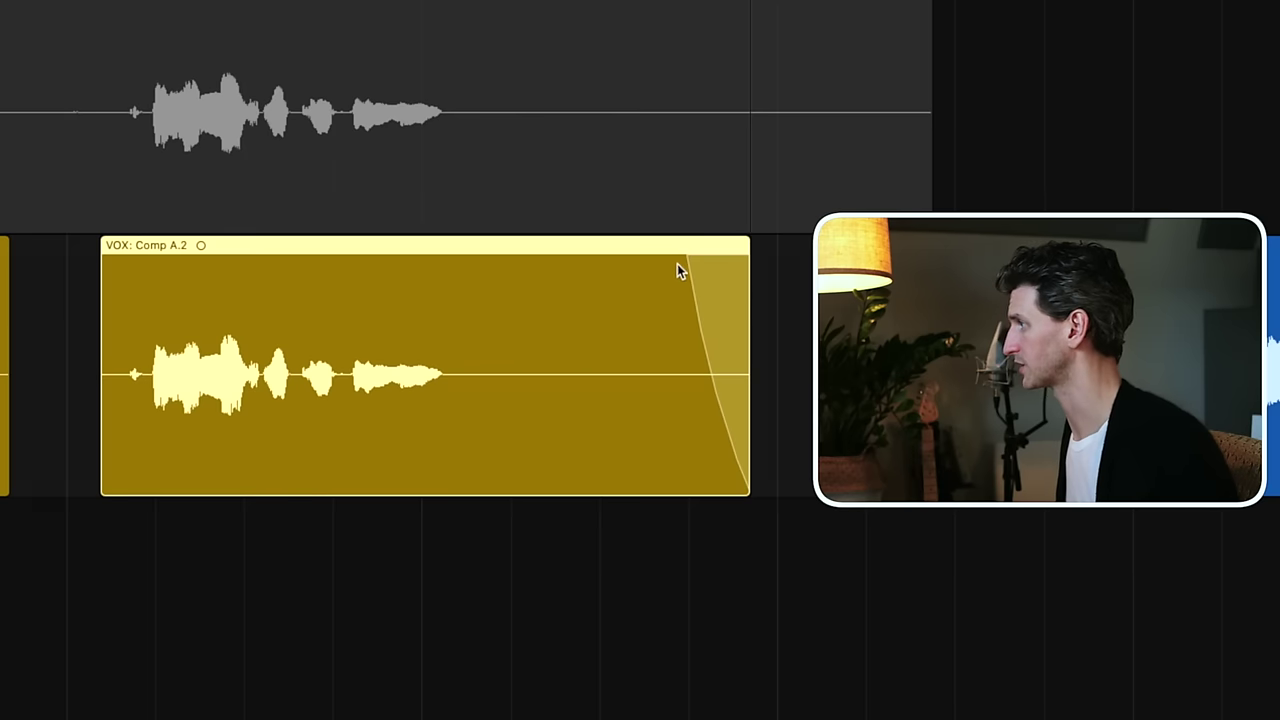
mouse_move(685, 256)
mouse_down()
mouse_move(749, 257)
mouse_move(700, 271)
mouse_move(705, 258)
mouse_up()
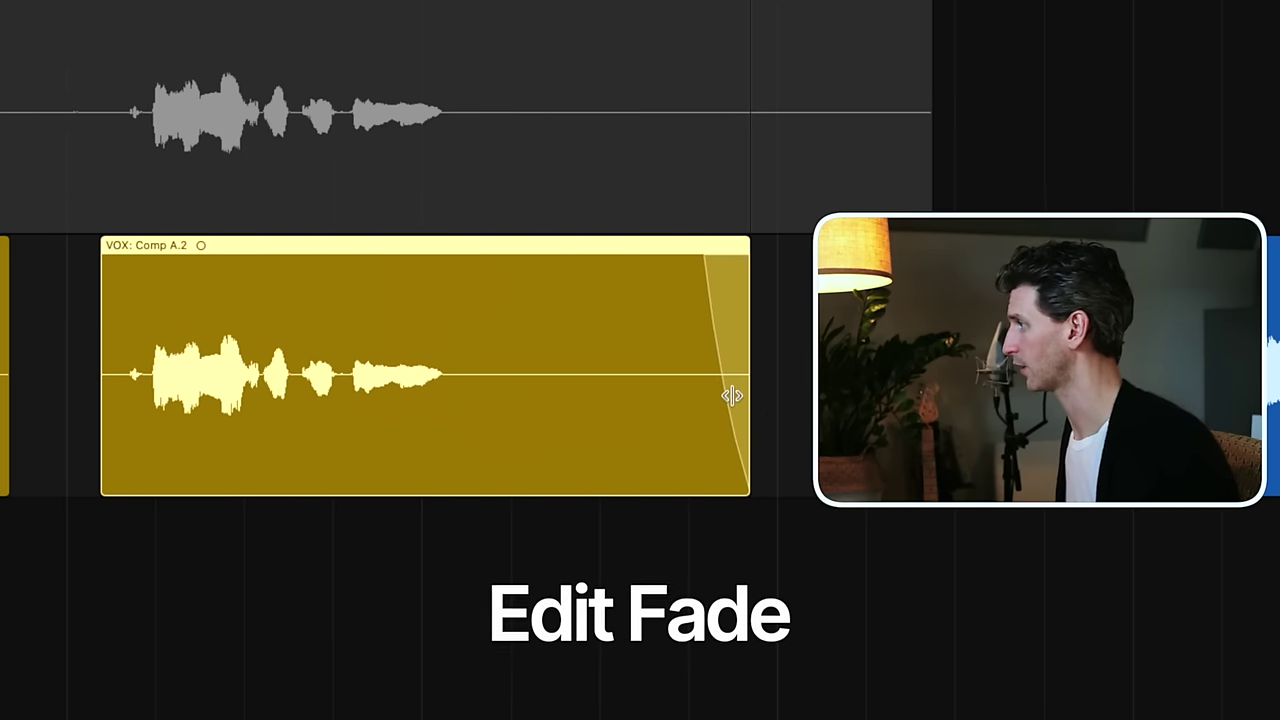
drag(712, 406, 674, 378)
Step: Add a fade-in at the start of VOX: Comp A.2
click(90, 314)
click(111, 394)
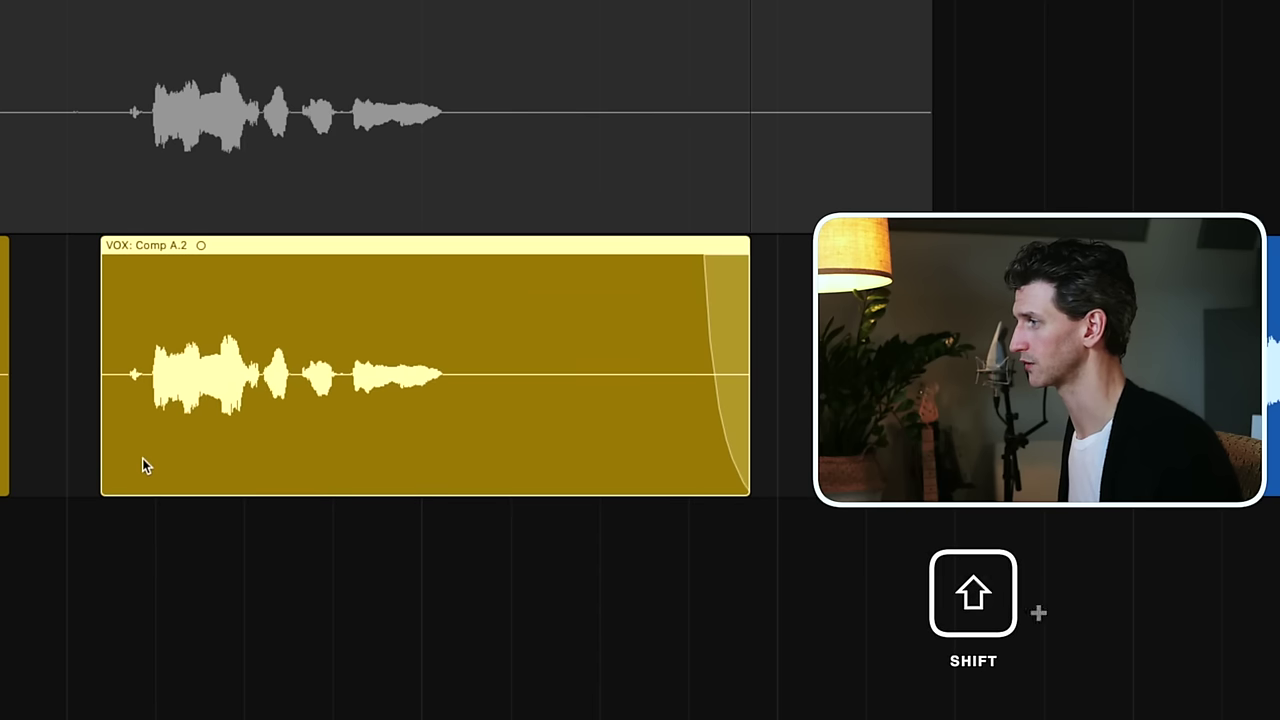
drag(142, 458, 71, 458)
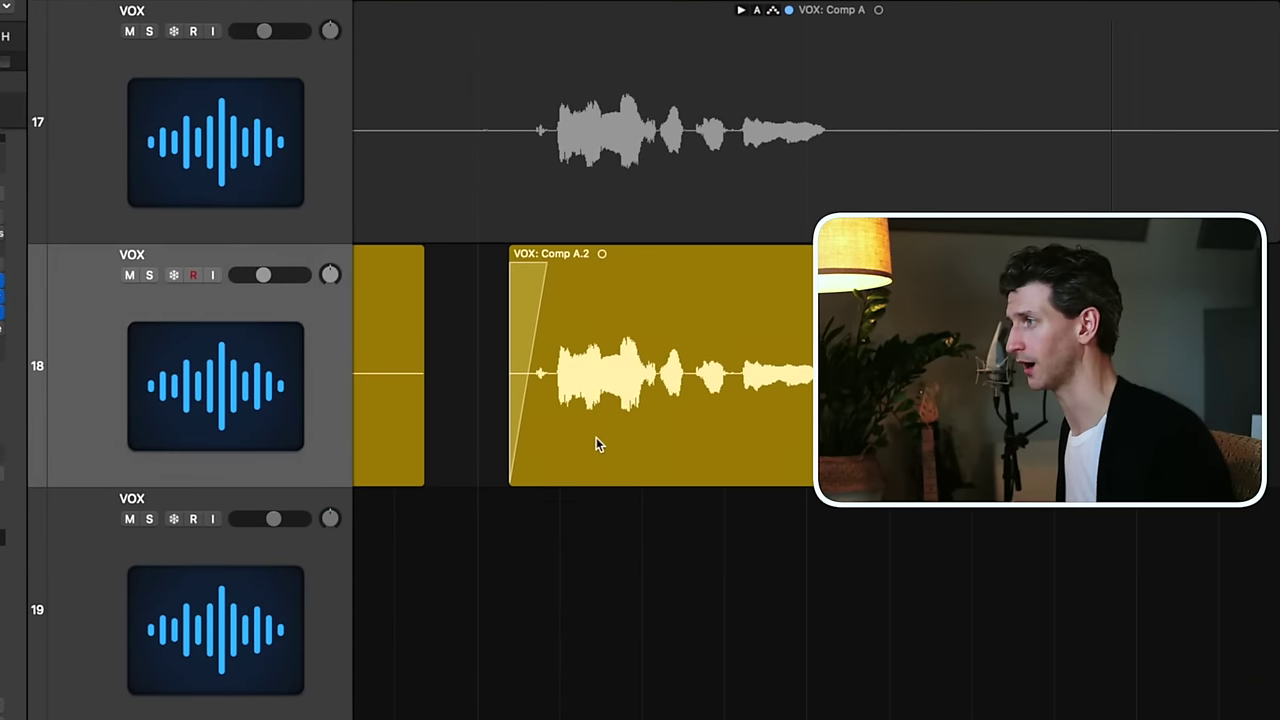
Step: Give the yellow region just before Comp A.2 a short fade-out at its right edge
click(580, 272)
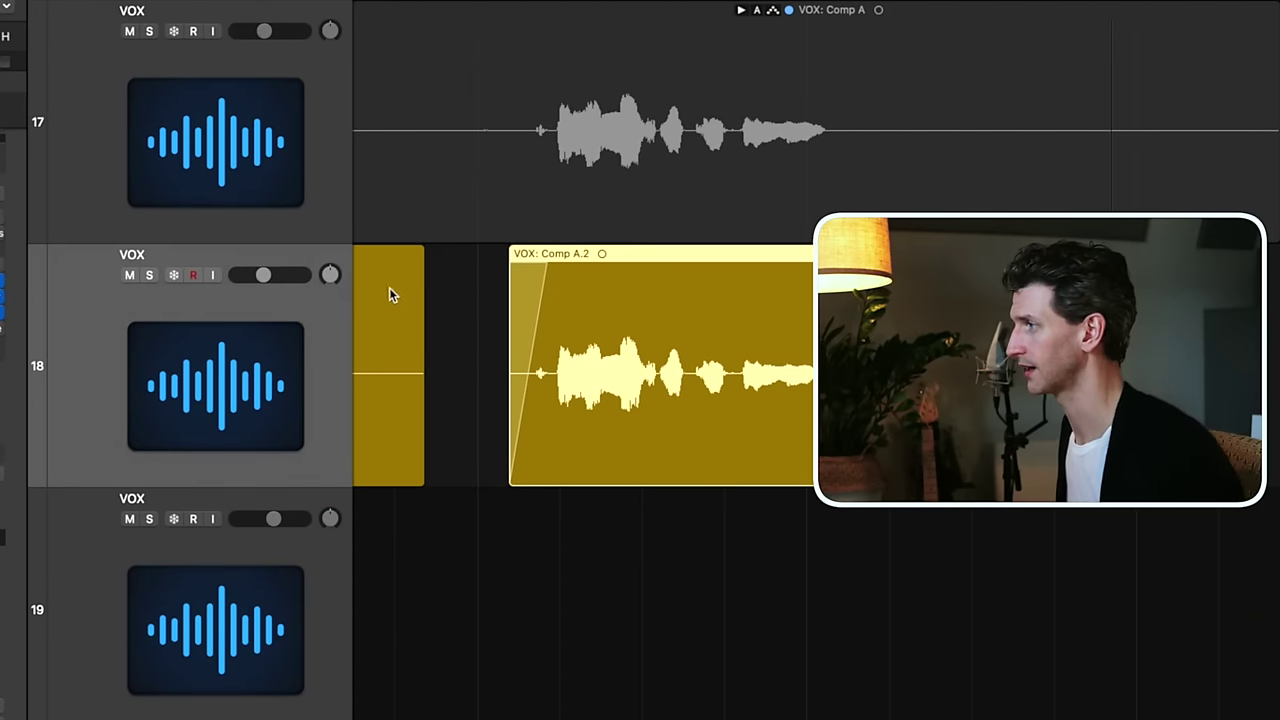
scroll(523, 317, left, 5)
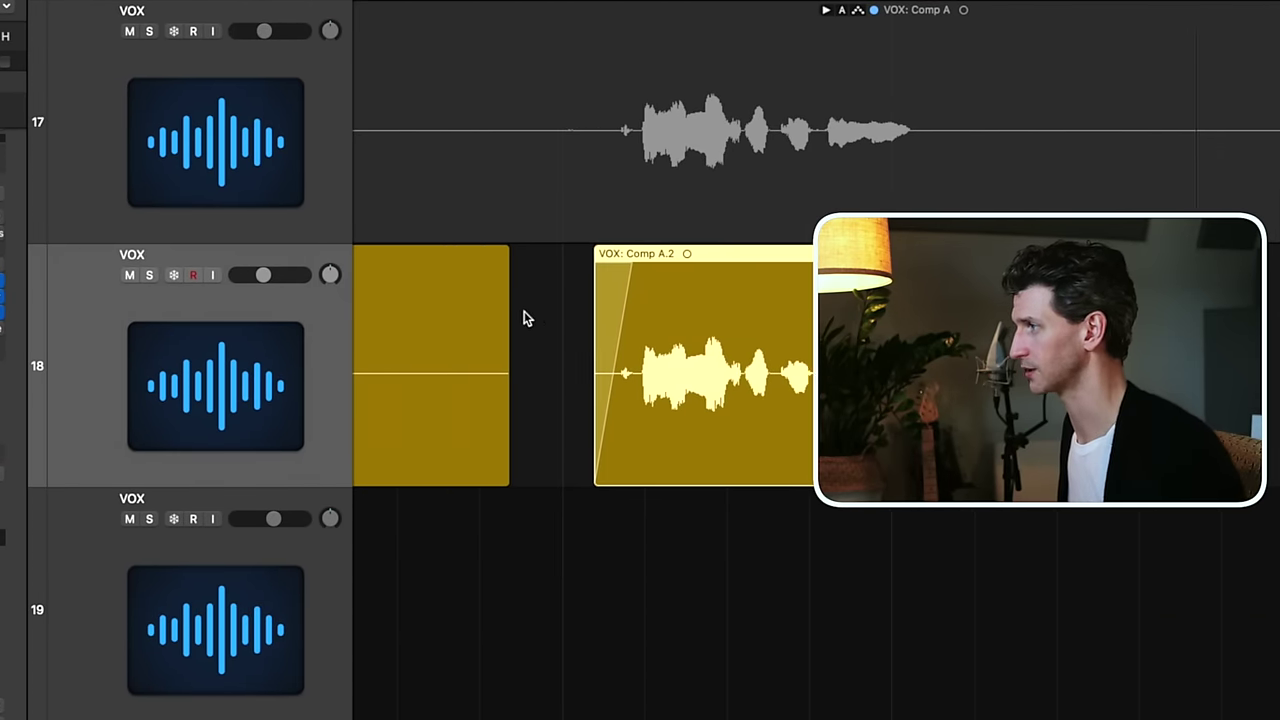
click(625, 324)
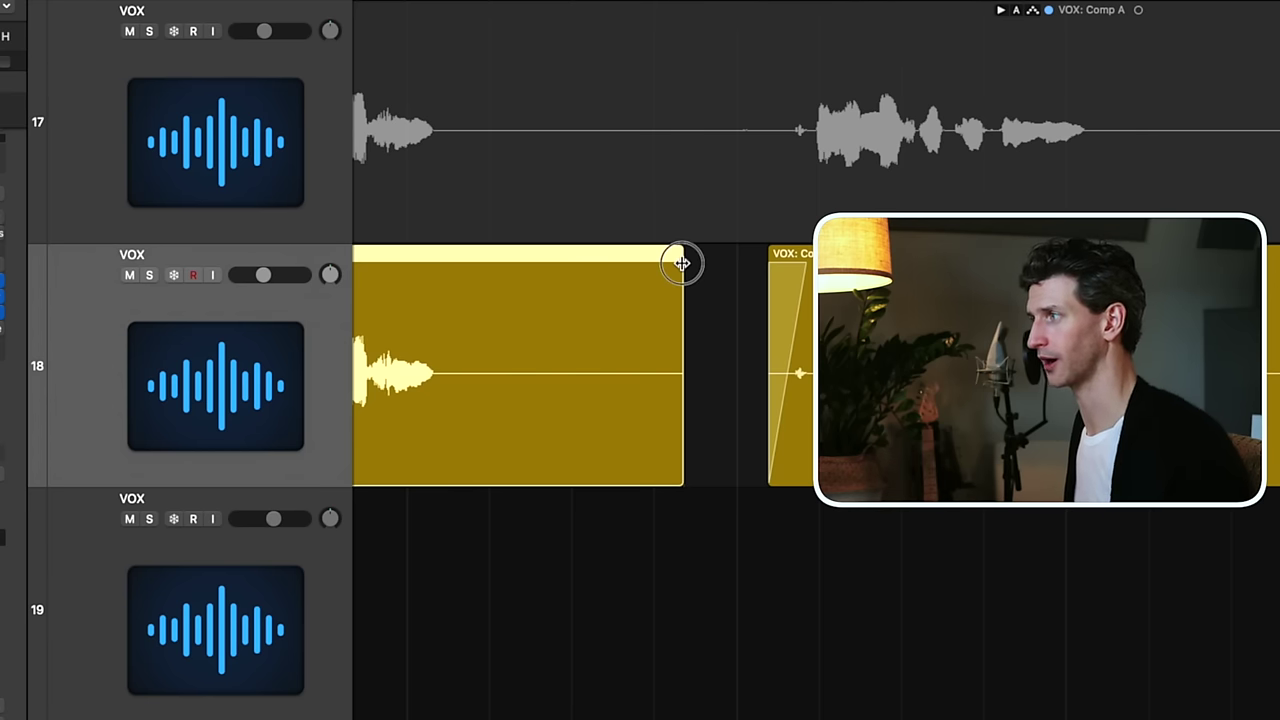
drag(648, 269, 688, 256)
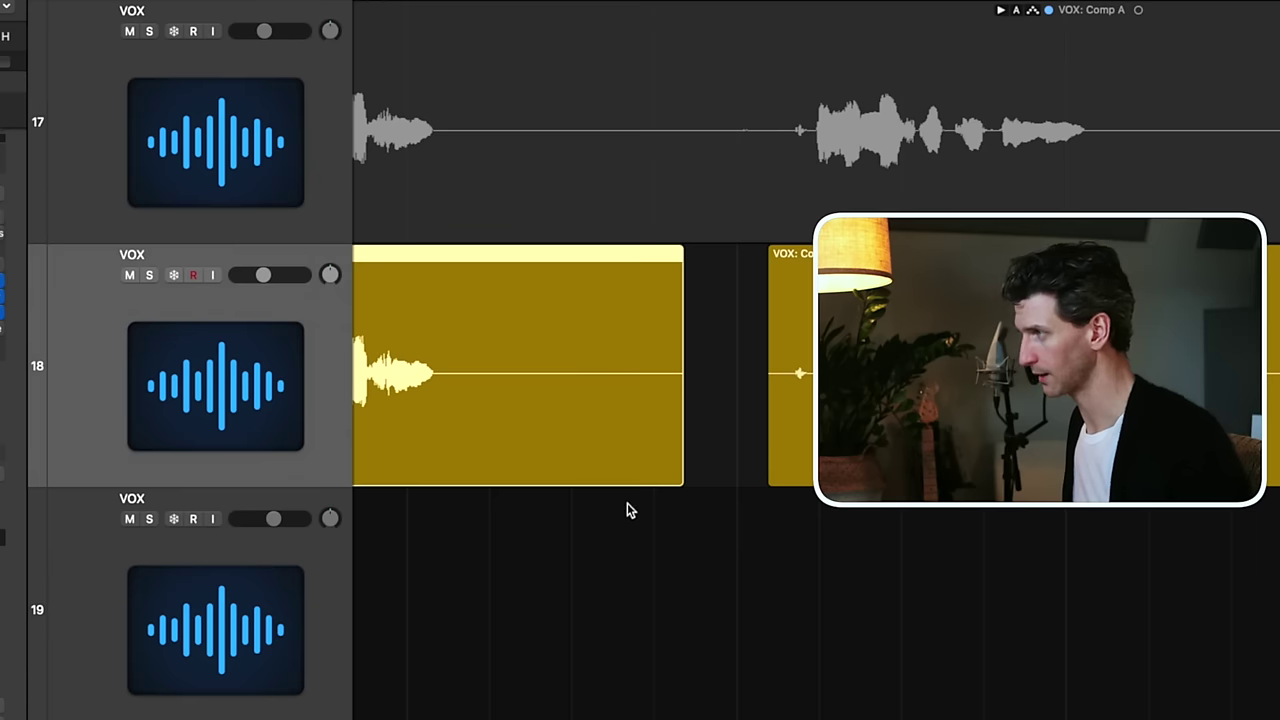
click(621, 528)
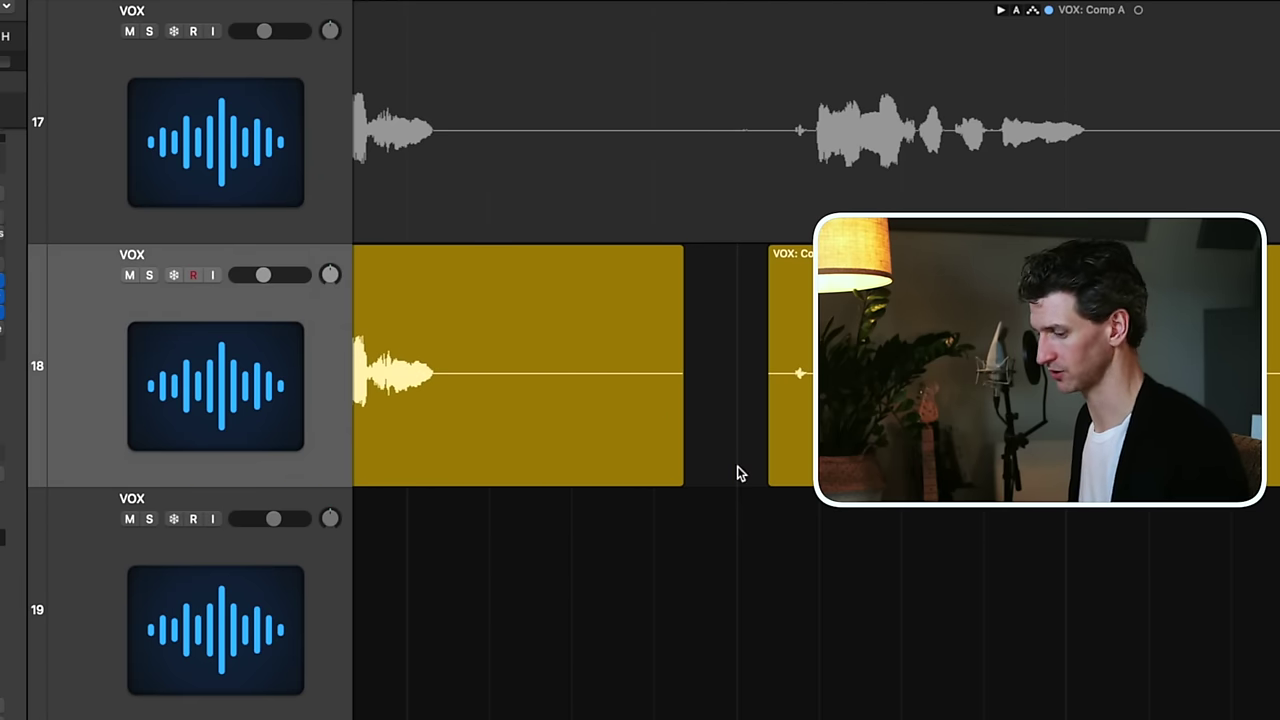
drag(555, 383, 737, 380)
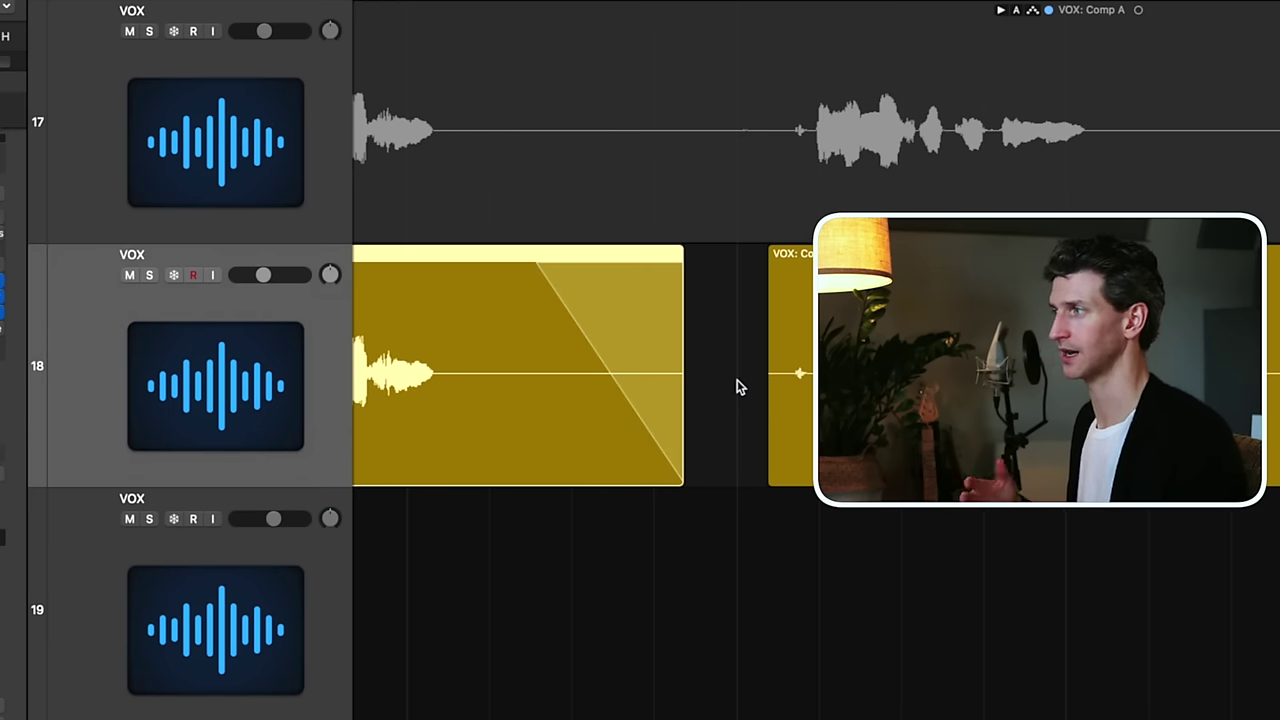
drag(537, 262, 646, 274)
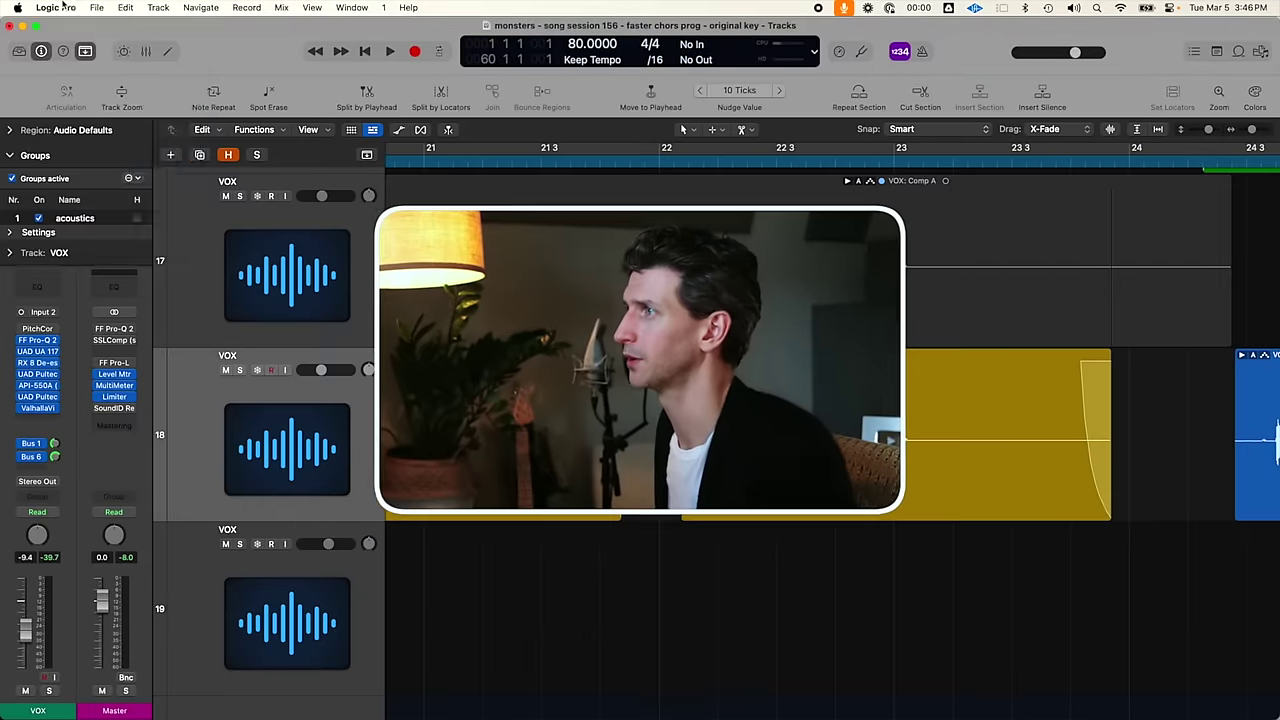
Step: Open the Logic Pro application menu and go to Settings
click(55, 7)
mouse_move(74, 49)
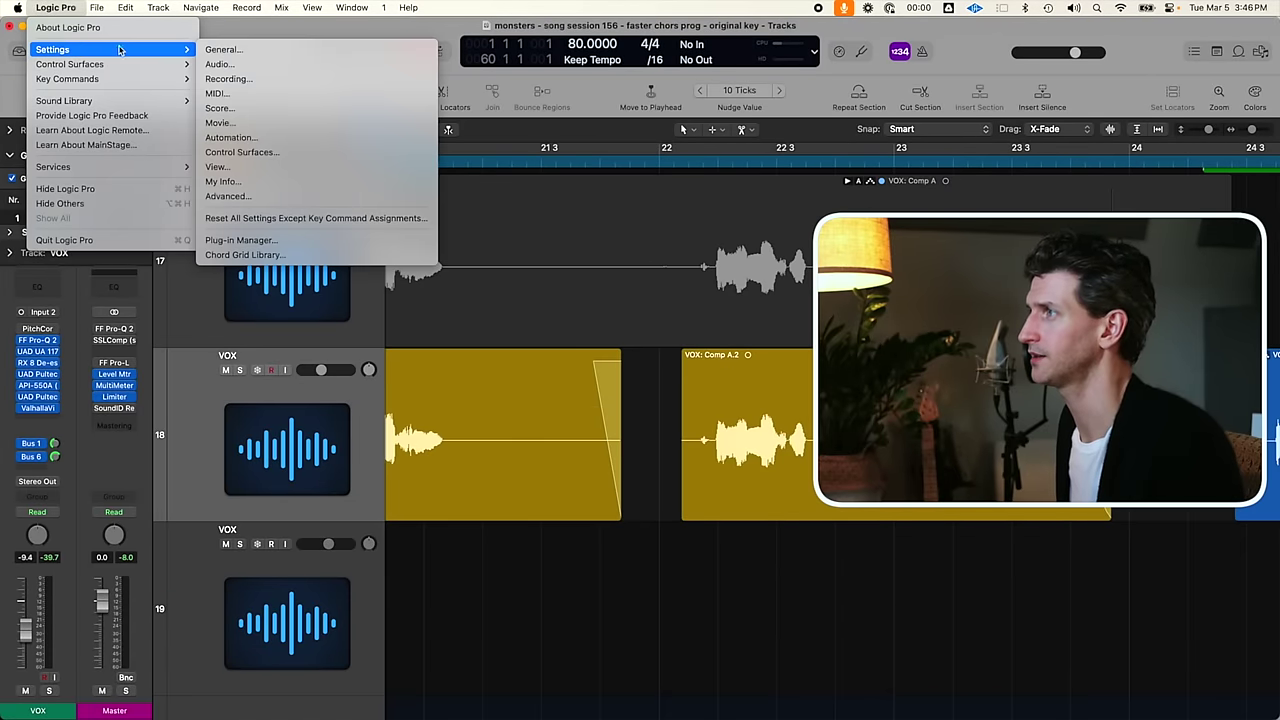
click(225, 47)
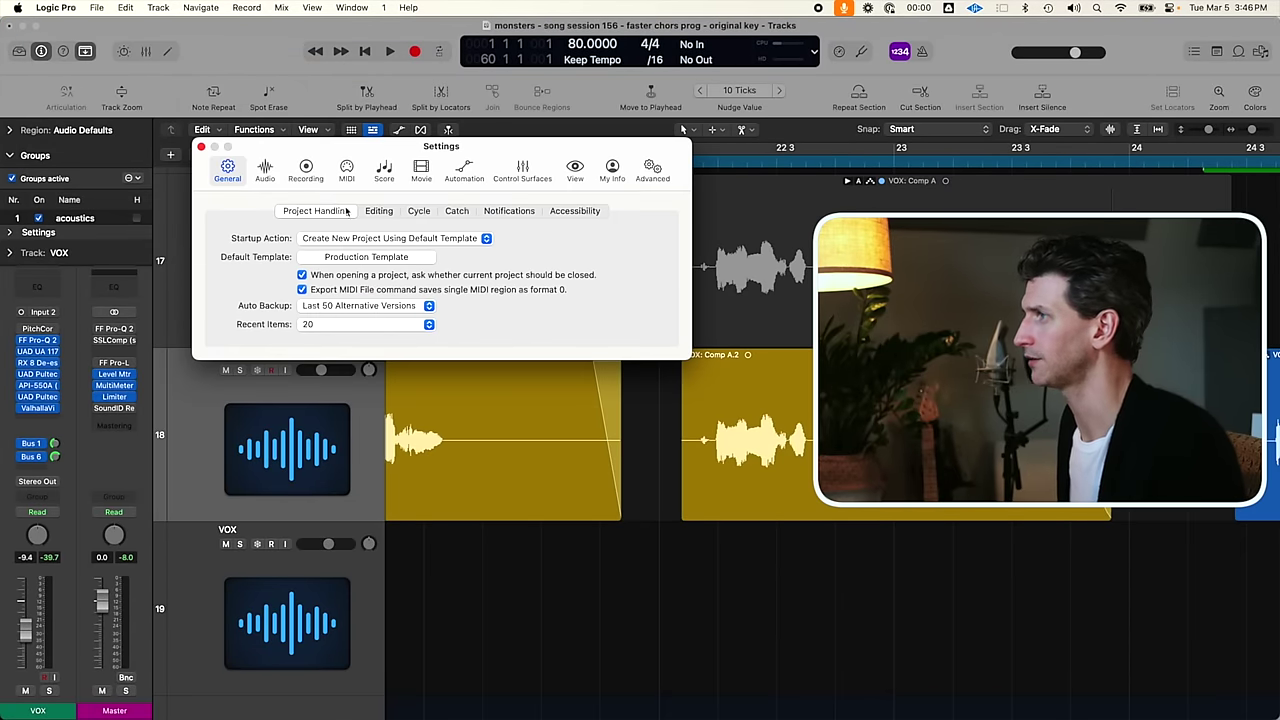
click(380, 211)
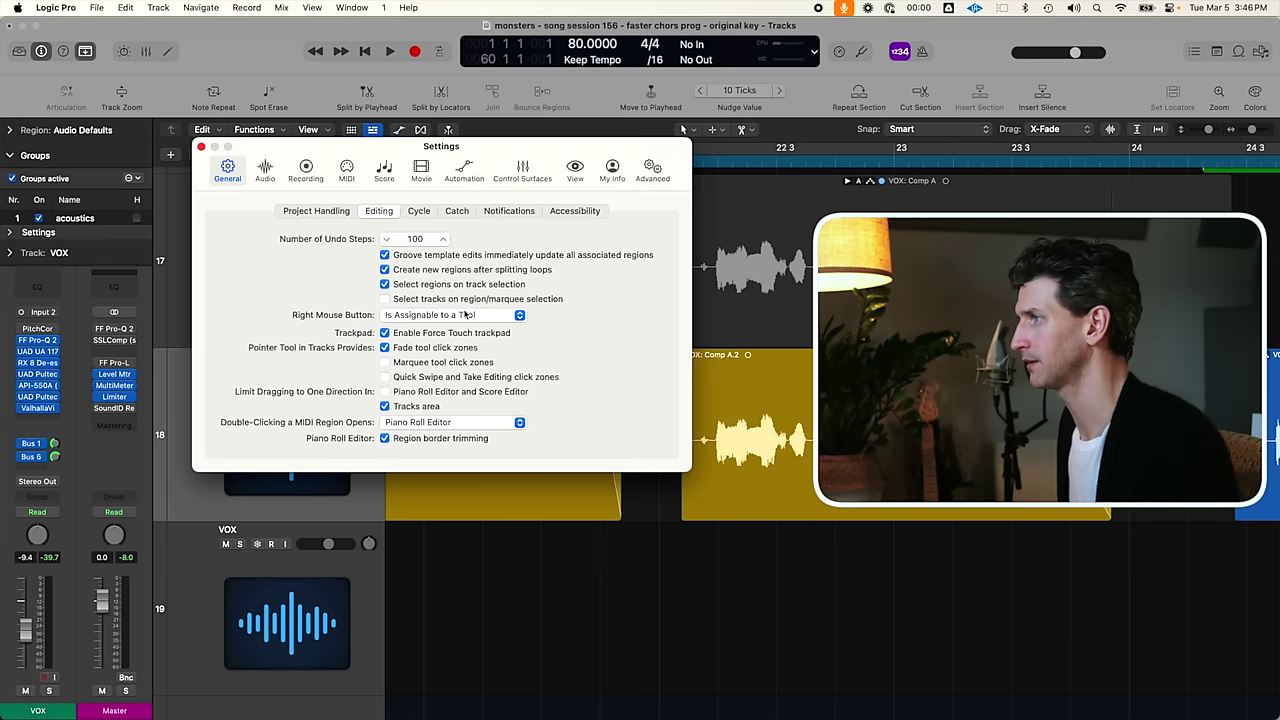
click(517, 316)
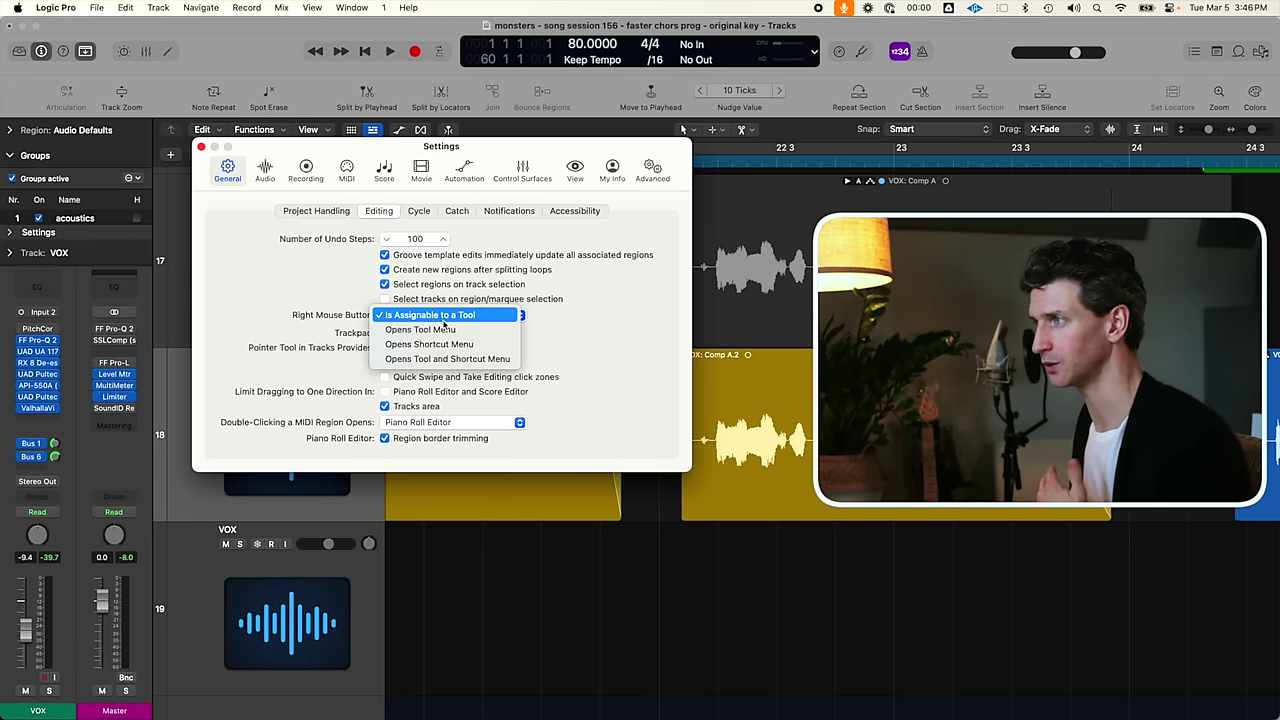
click(443, 321)
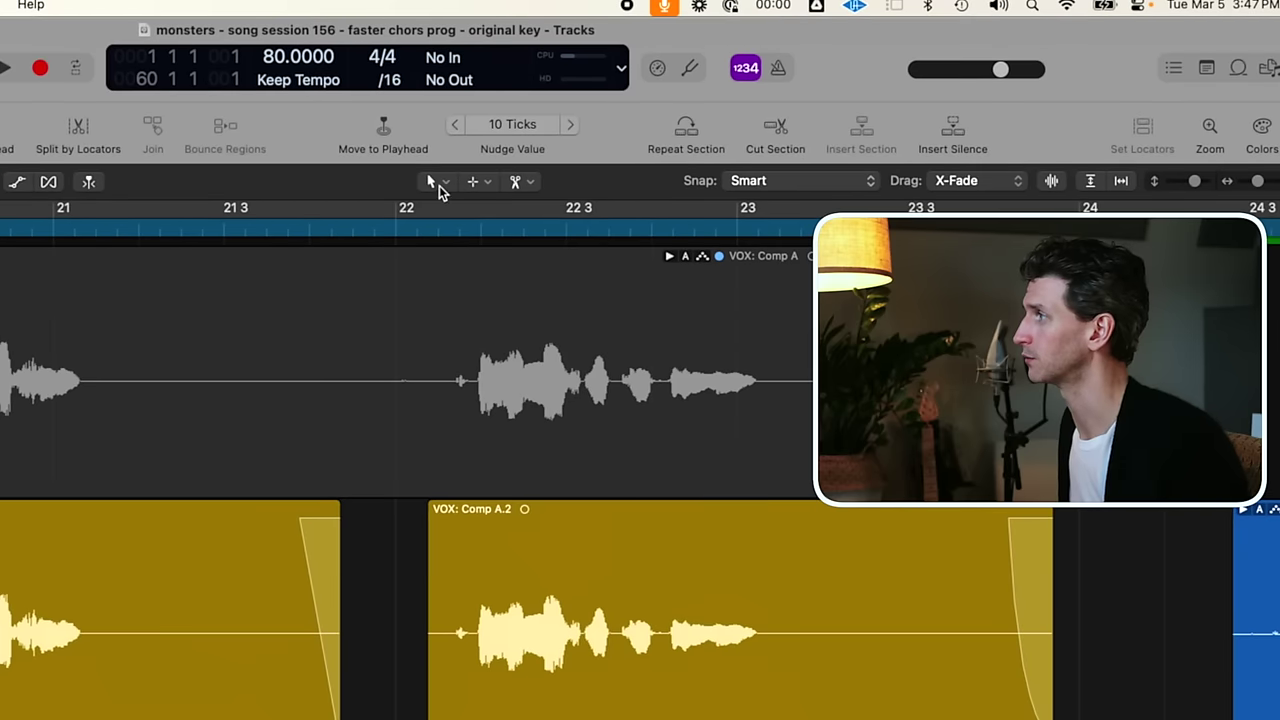
click(439, 187)
click(385, 182)
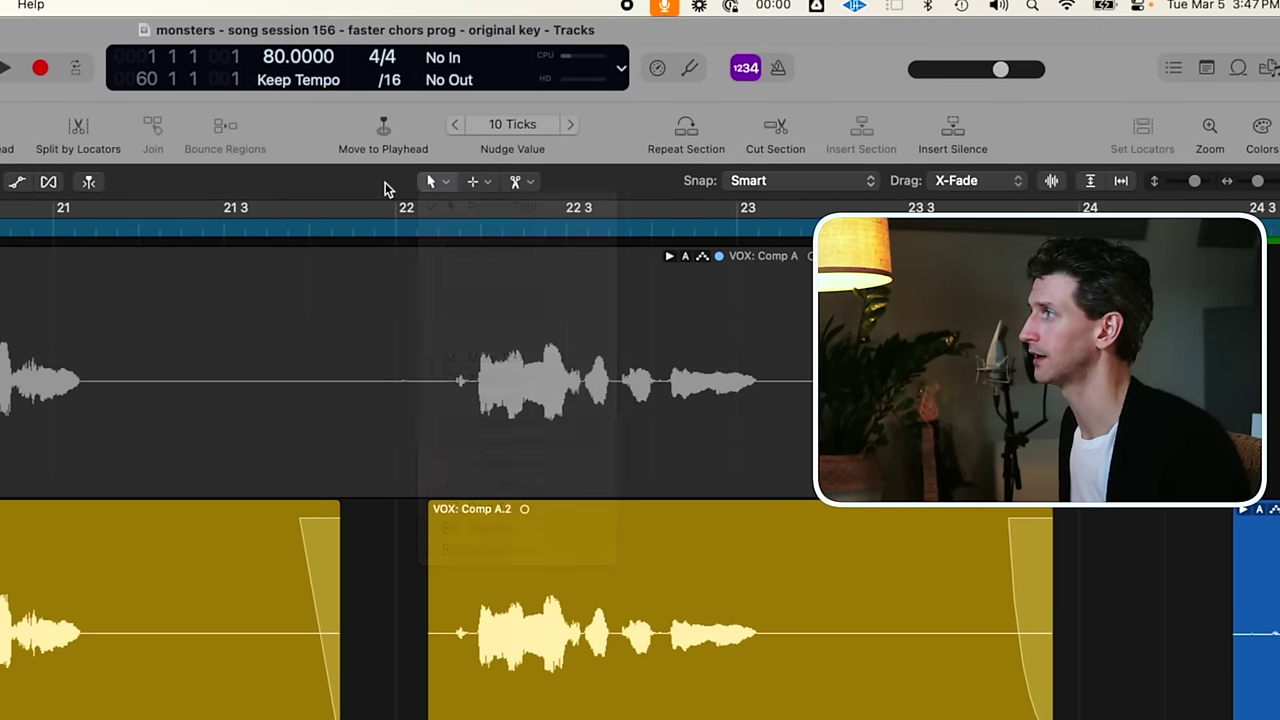
click(475, 183)
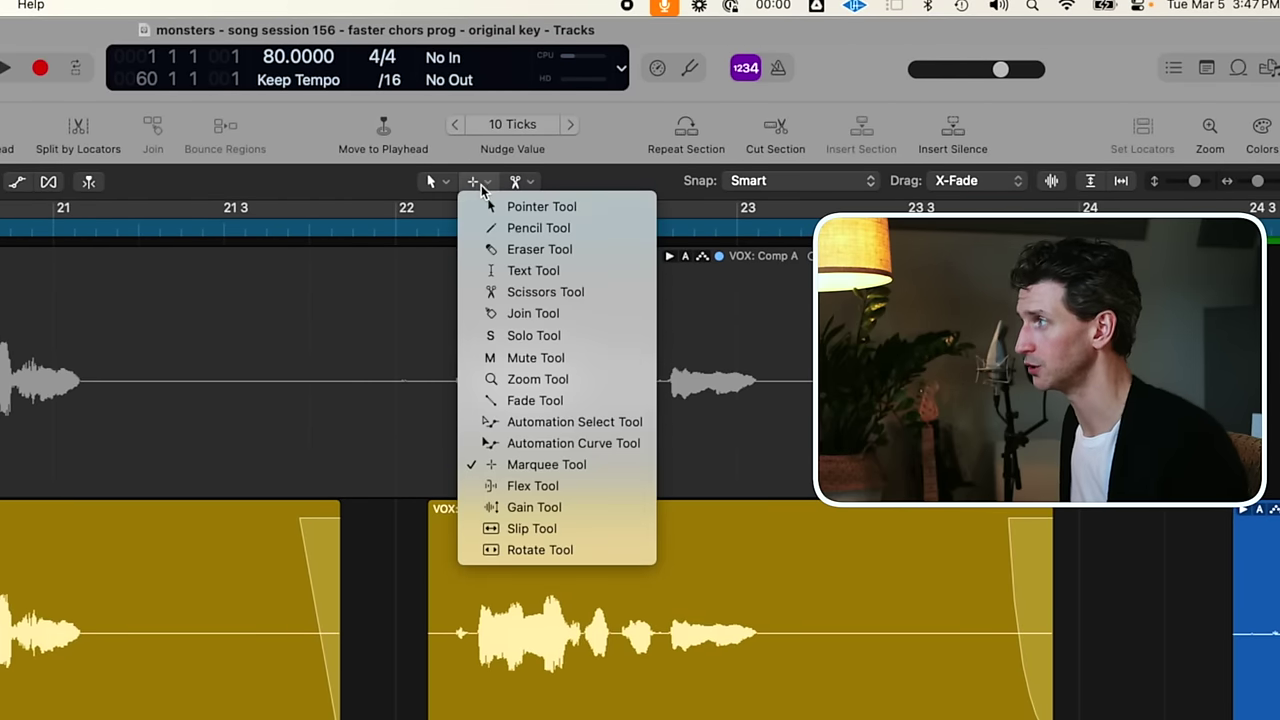
click(505, 464)
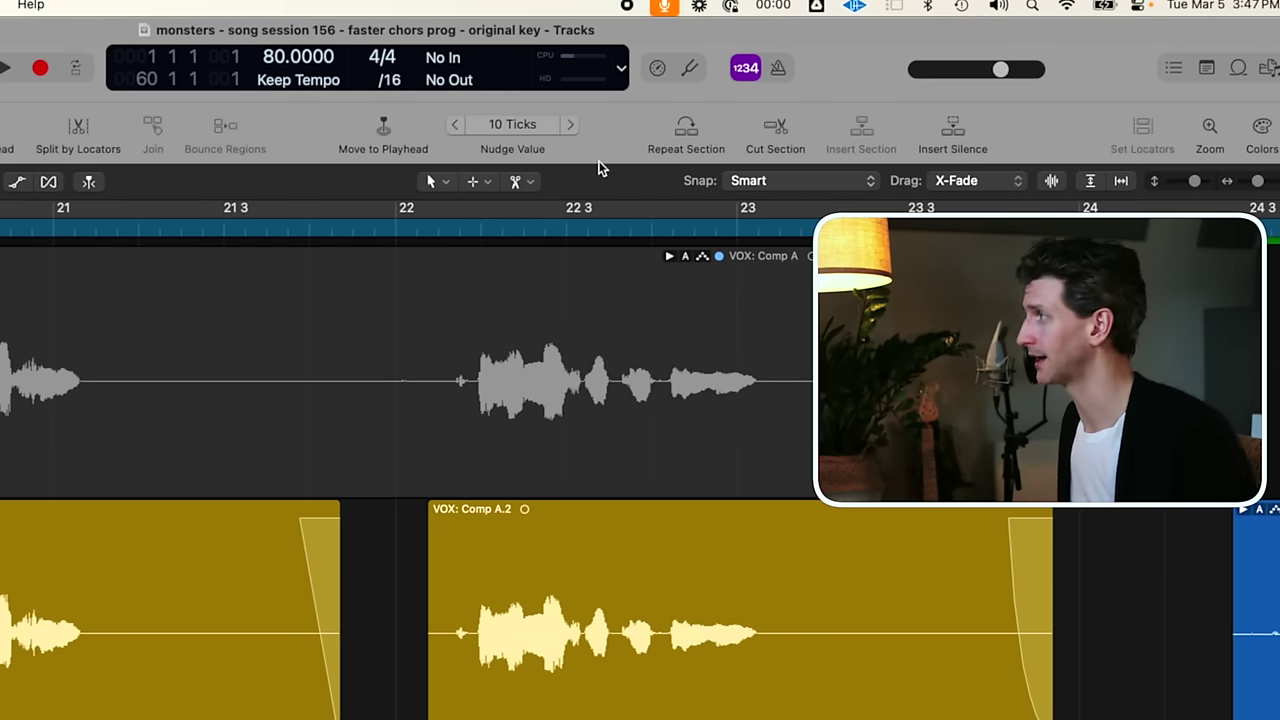
click(532, 183)
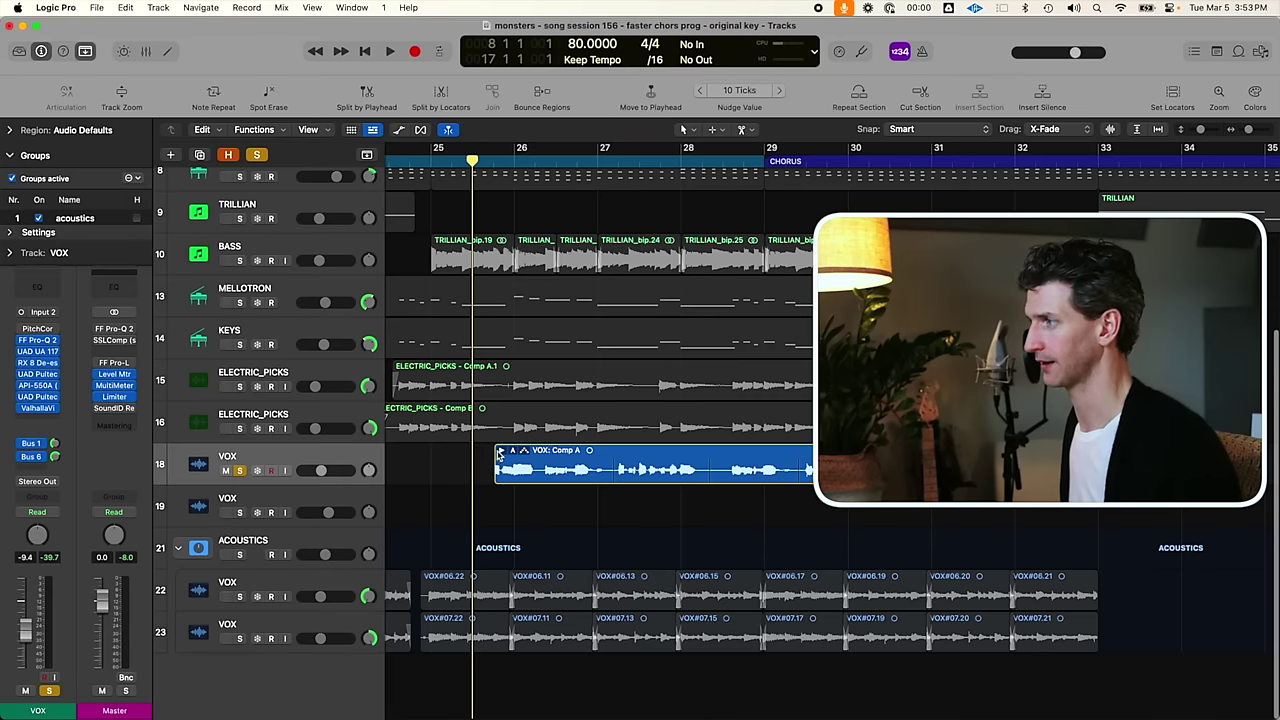
Step: Expand the VOX: Comp A take folder and scroll down through Takes 10 to 2
click(500, 452)
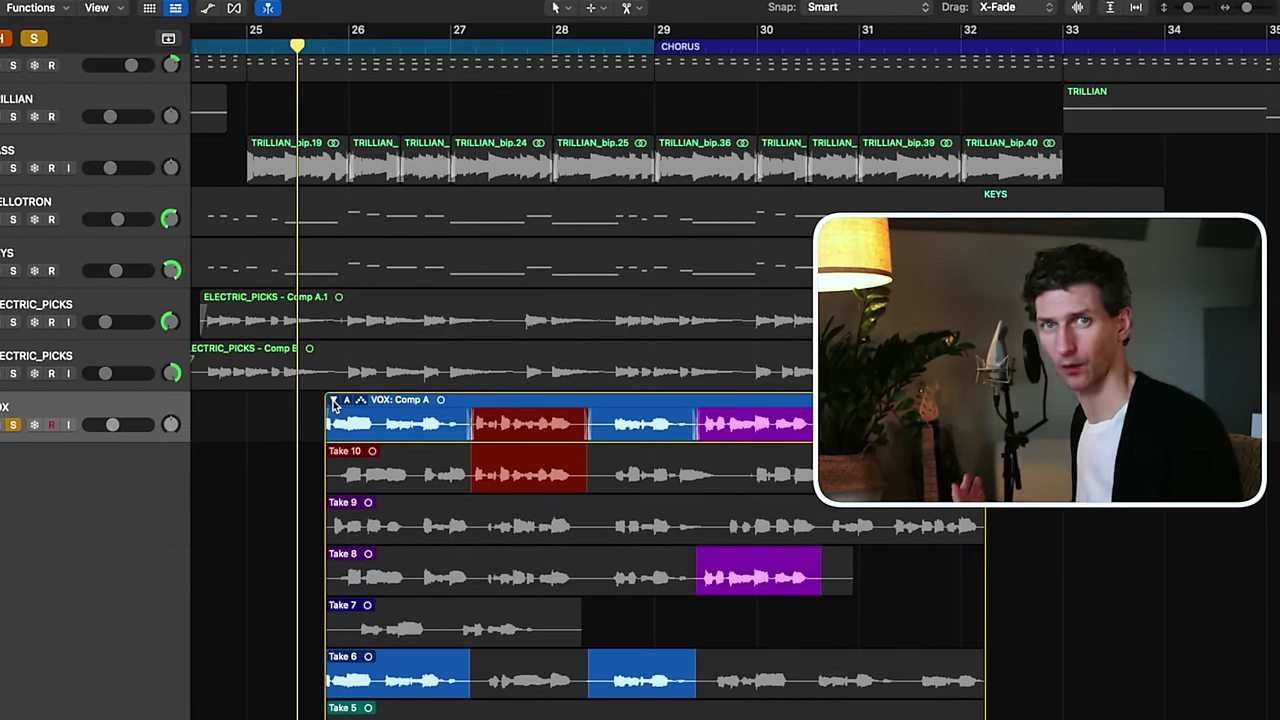
scroll(370, 403, down, 3)
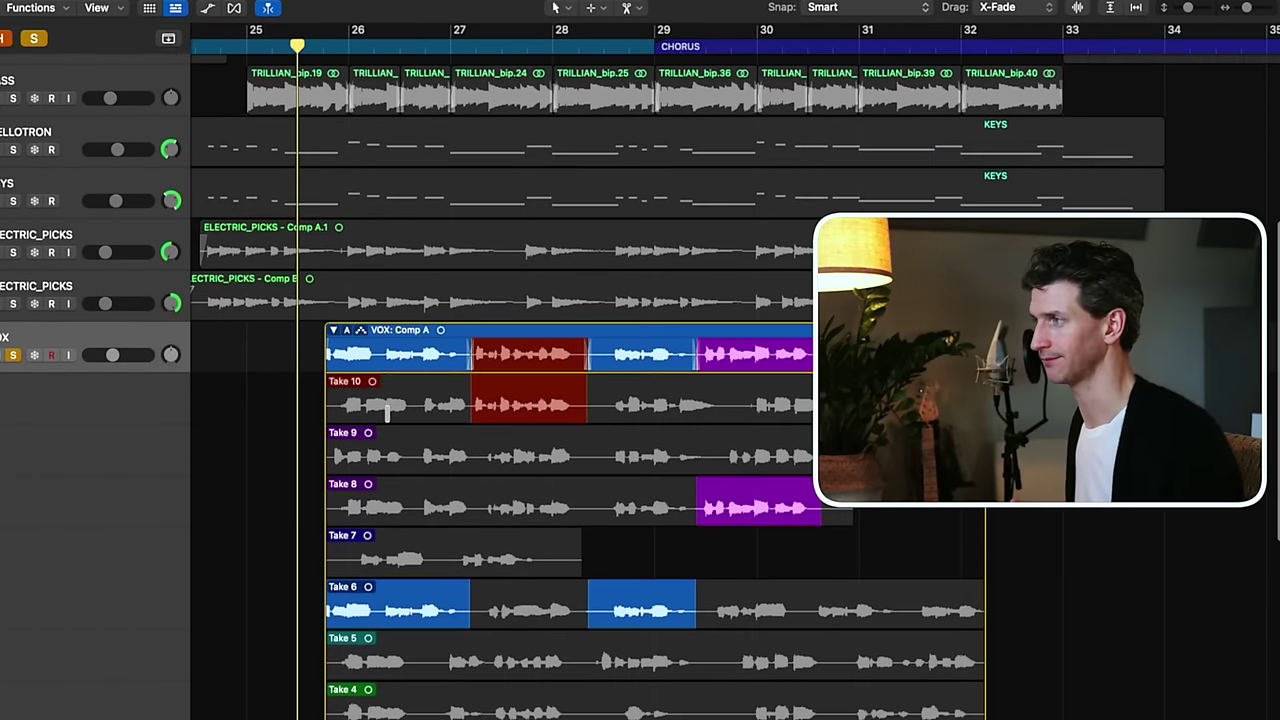
scroll(386, 410, down, 4)
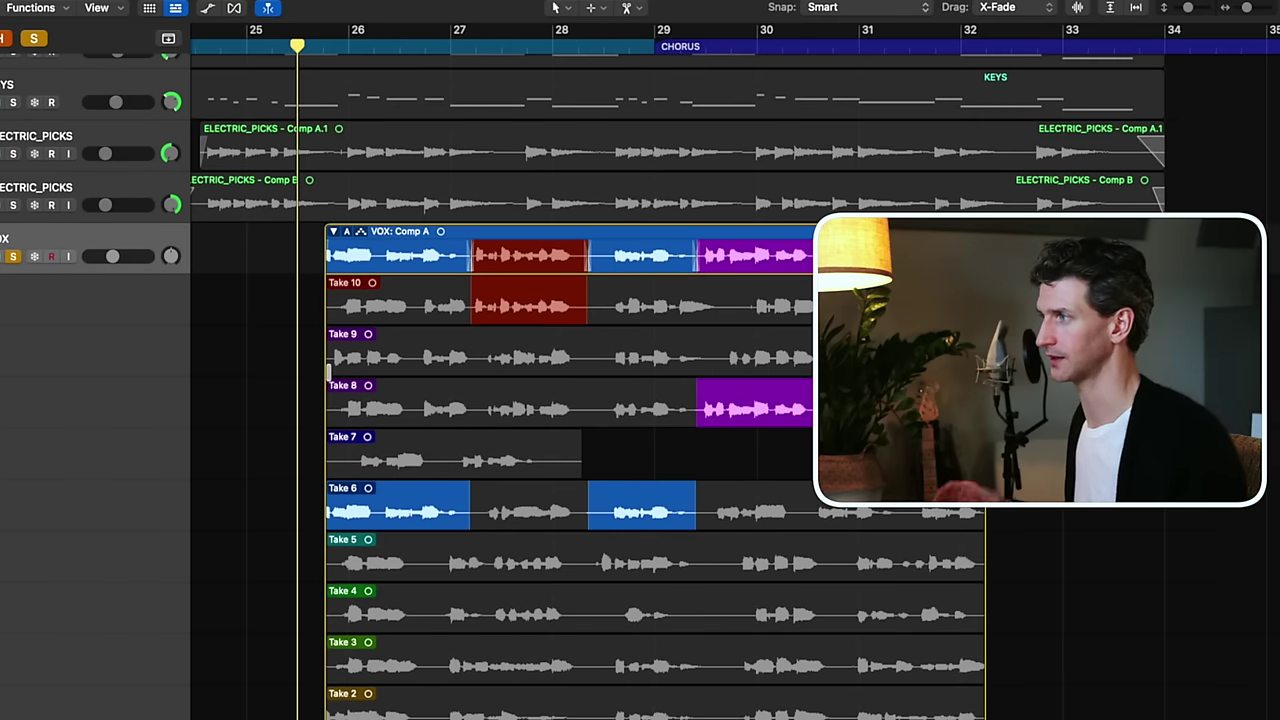
scroll(284, 355, down, 2)
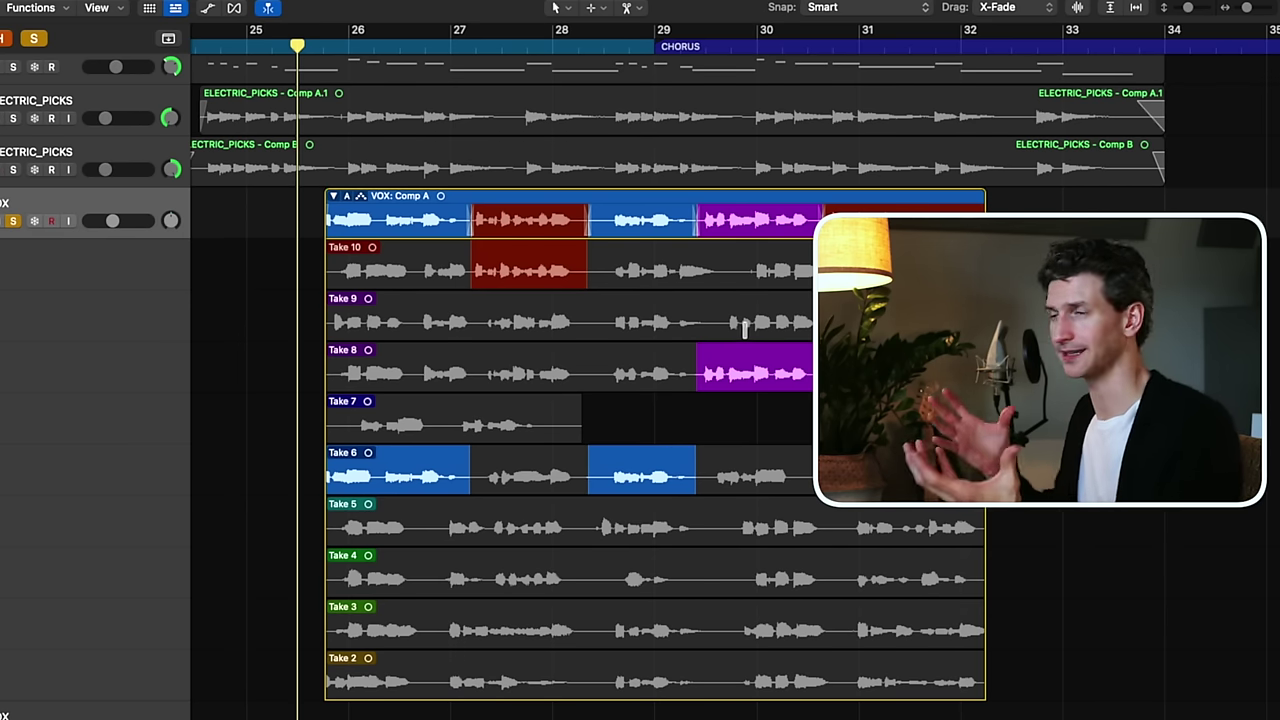
click(349, 199)
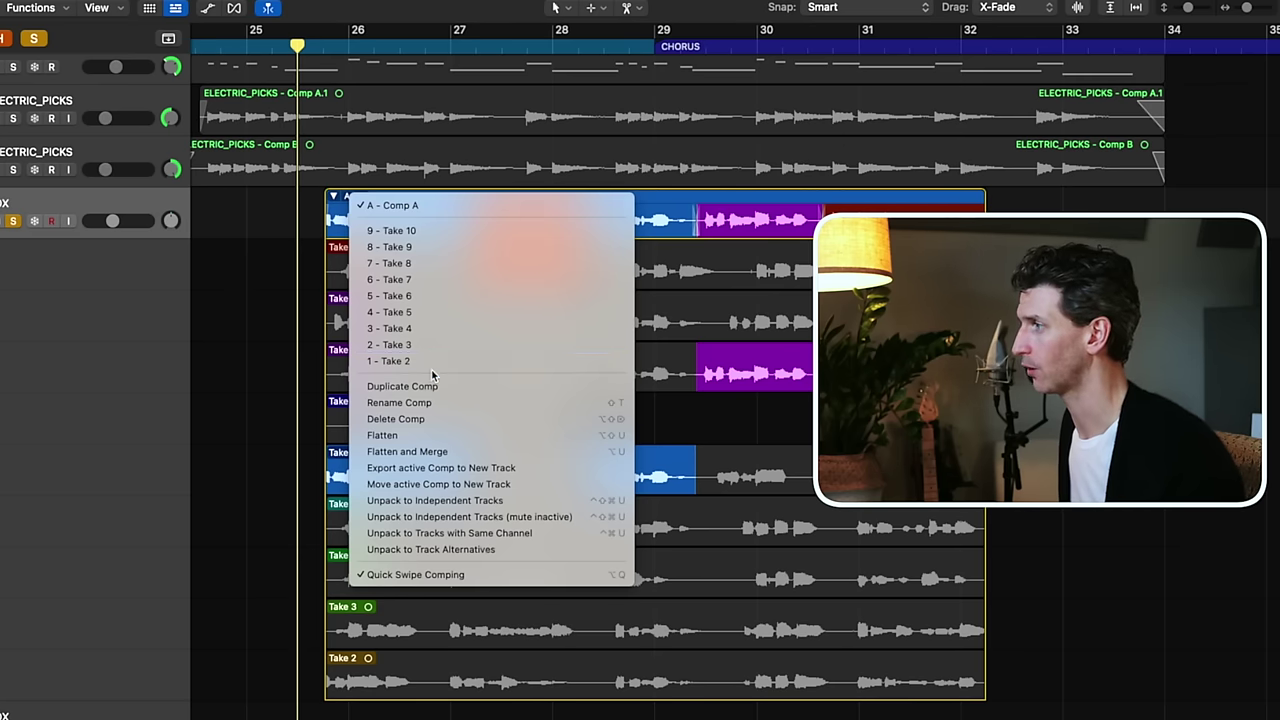
click(418, 284)
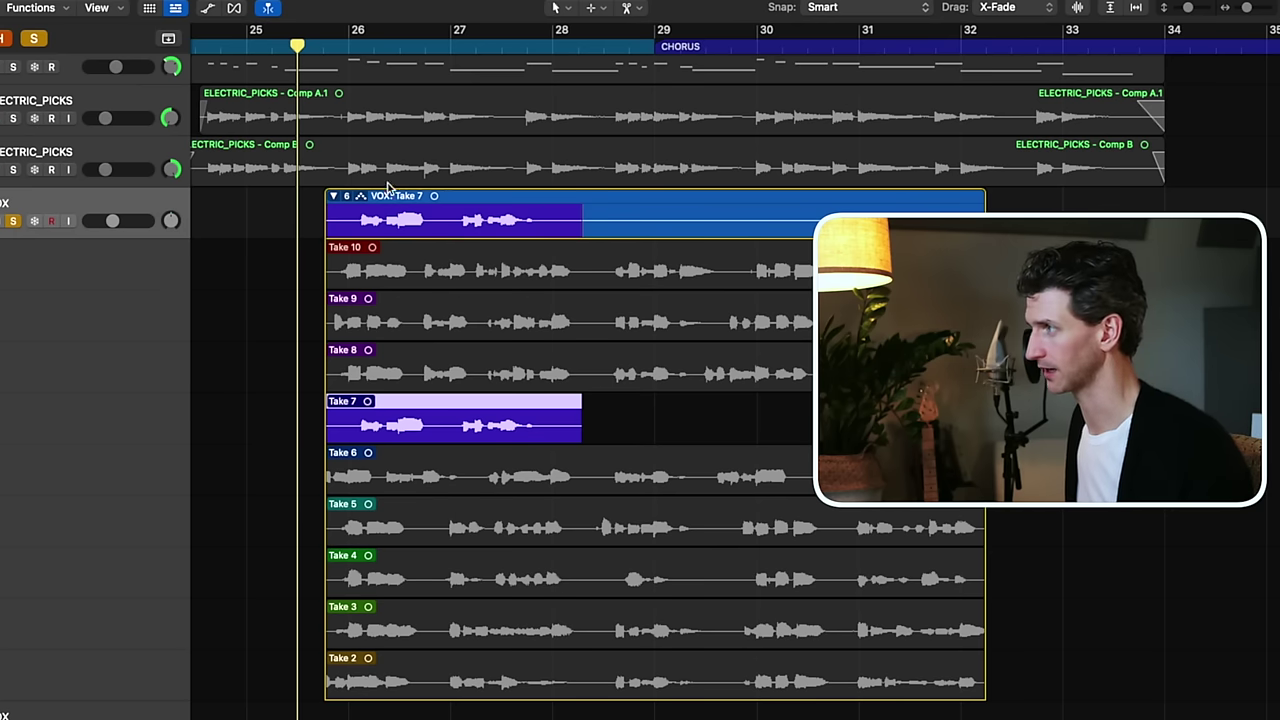
click(351, 204)
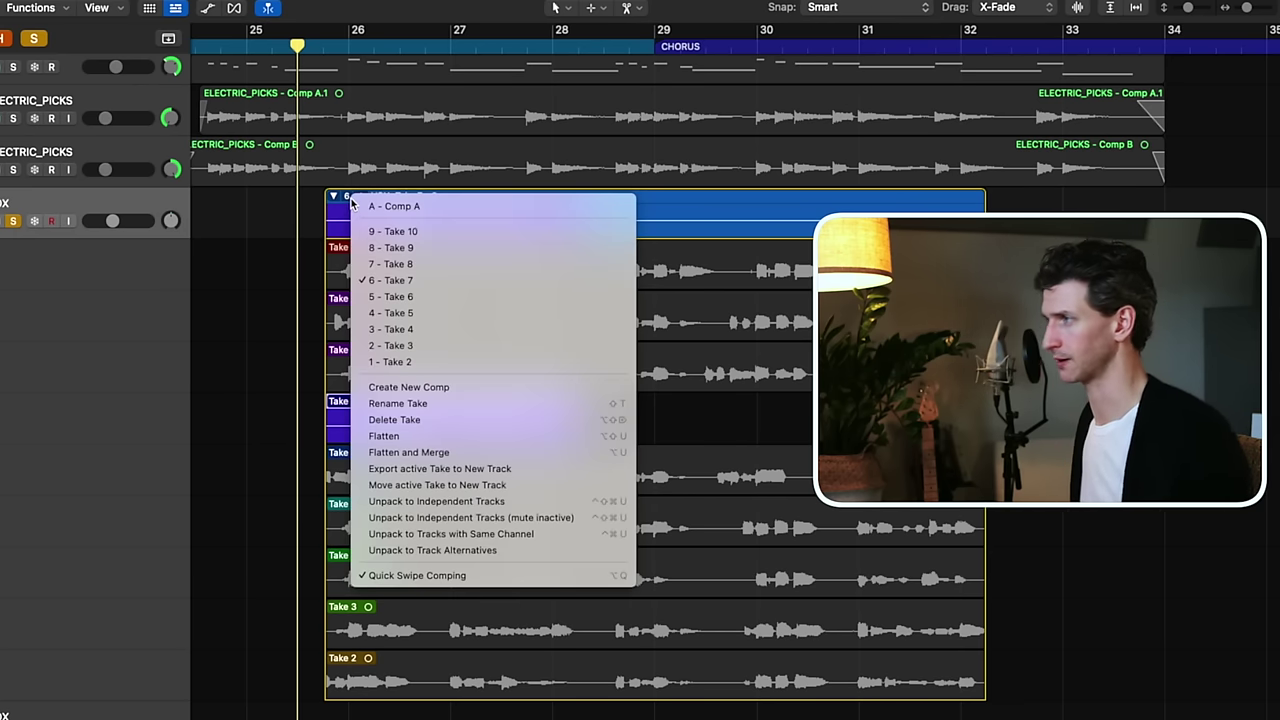
click(435, 347)
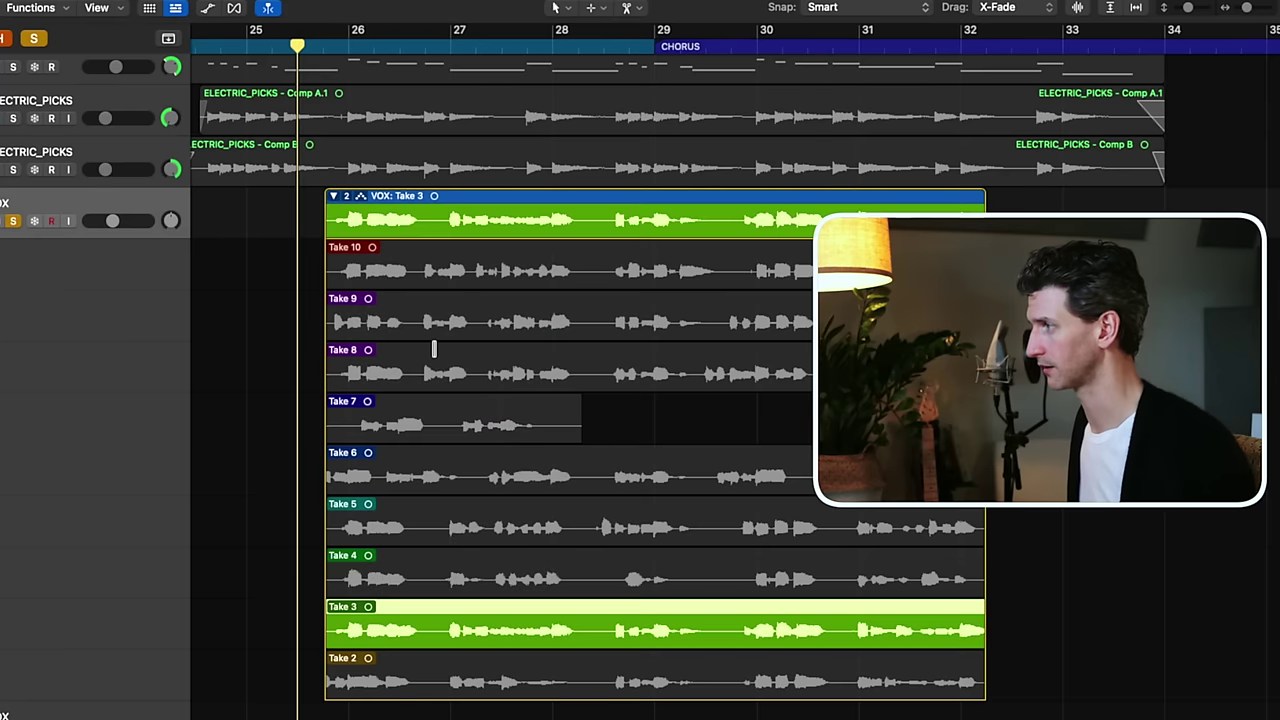
click(351, 200)
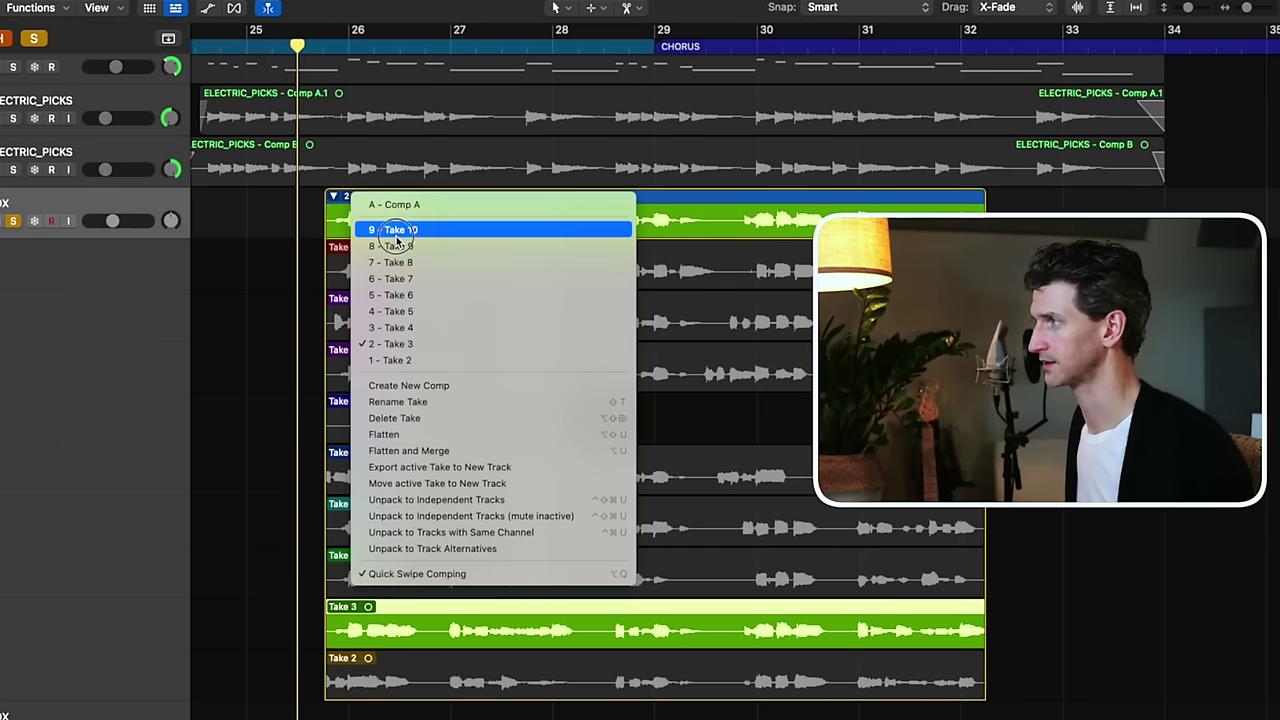
click(397, 238)
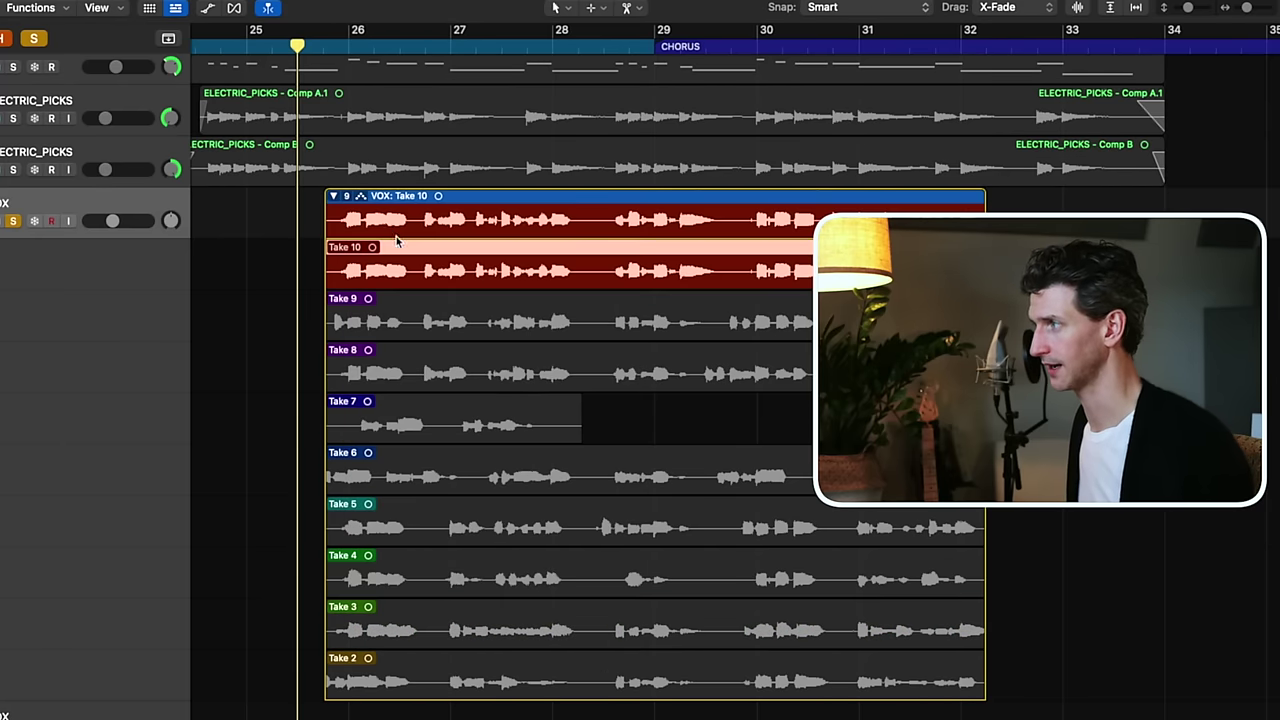
click(350, 200)
click(484, 205)
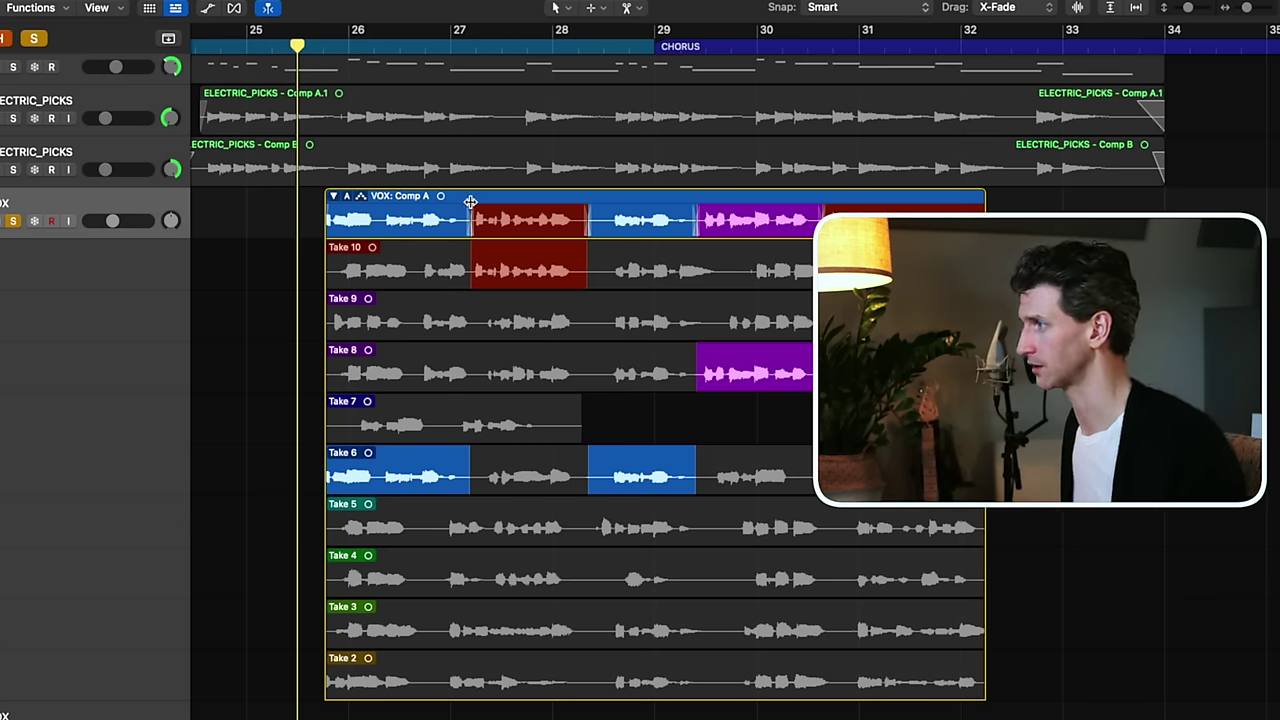
Step: Build Comp B on Take 10, swiping in Take 5 phrases around bars 27 and 30
click(347, 197)
click(413, 229)
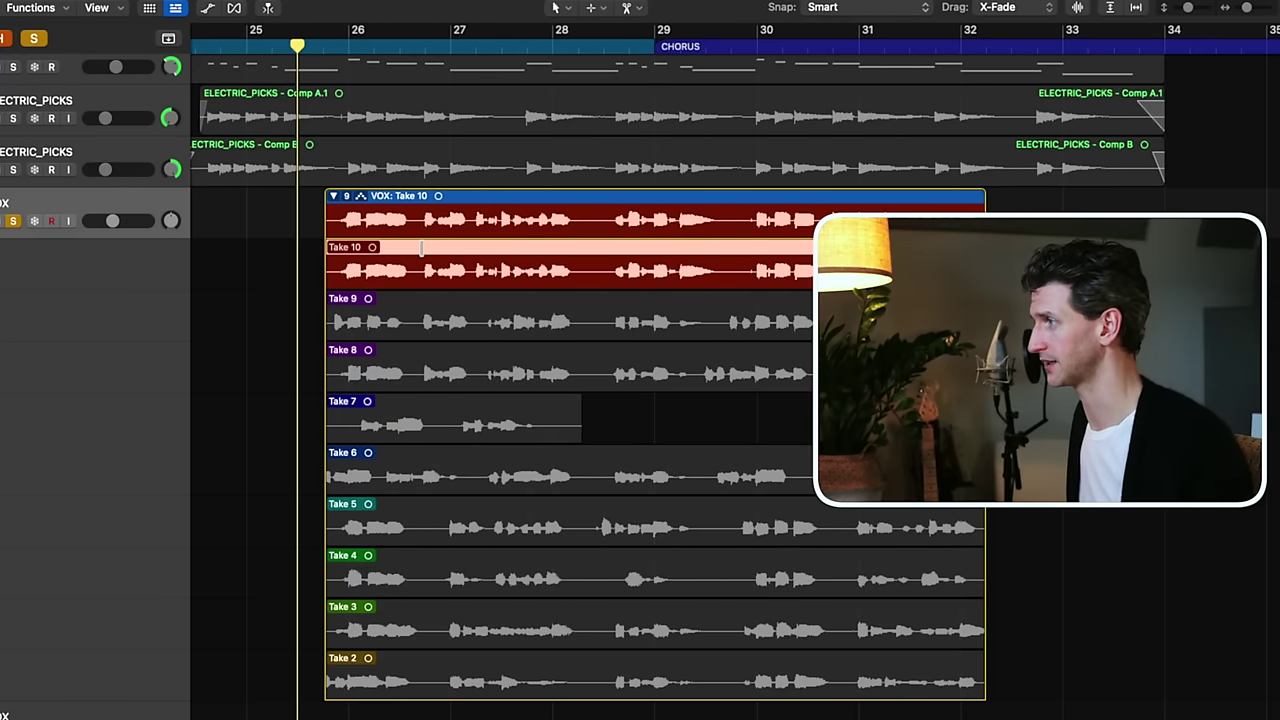
drag(413, 325, 475, 323)
mouse_move(431, 527)
mouse_down()
mouse_move(578, 532)
mouse_move(418, 529)
mouse_up()
drag(580, 530, 581, 530)
drag(736, 511, 826, 526)
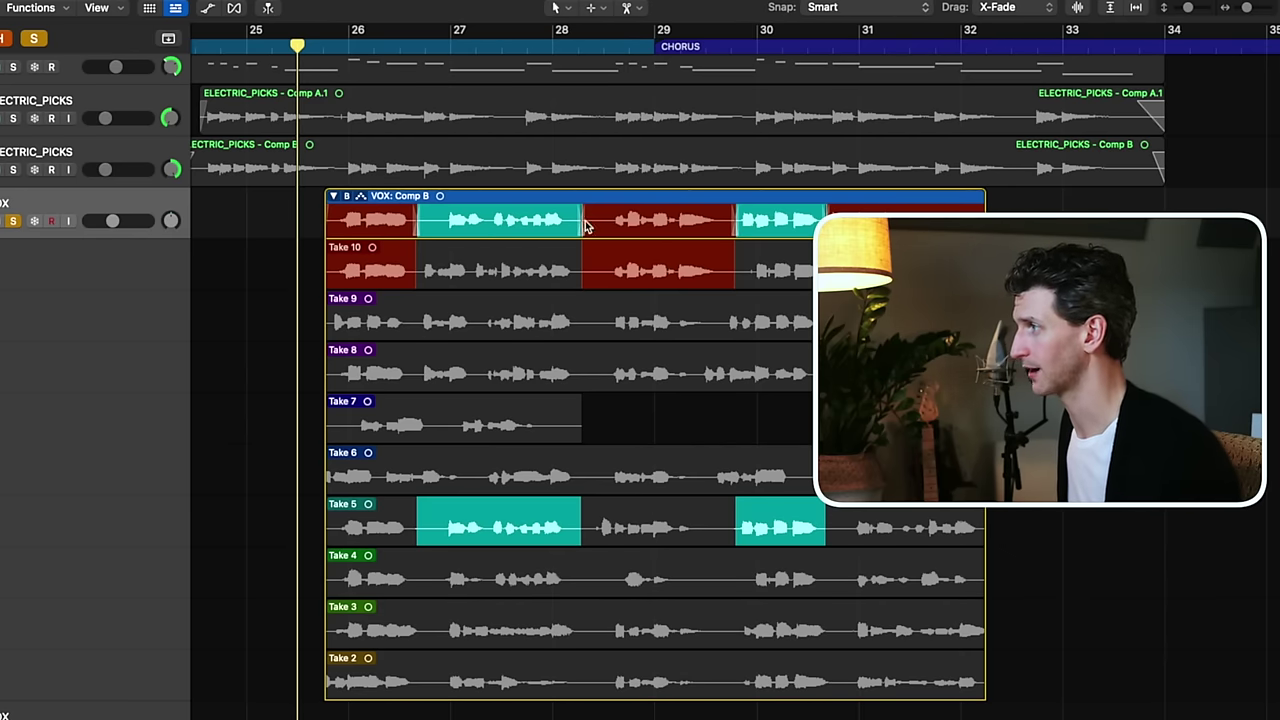
click(349, 199)
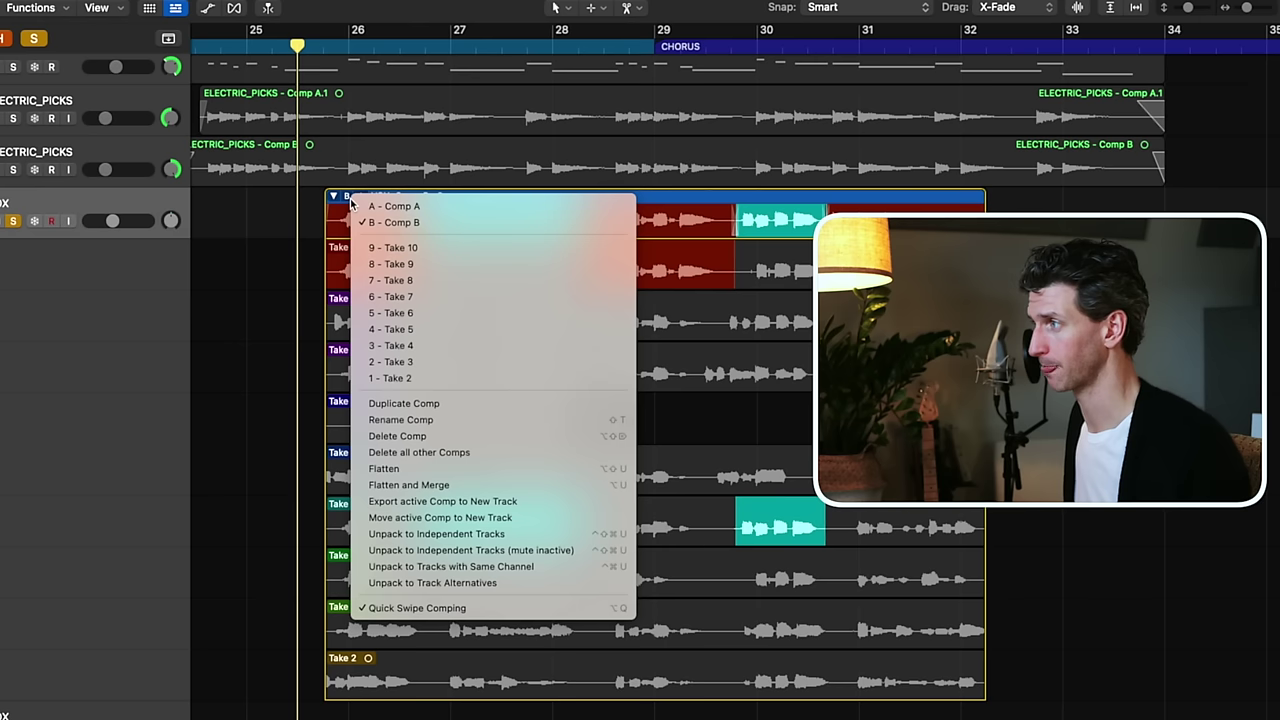
Step: Switch to Comp A for comparison, then back to Comp B
click(433, 210)
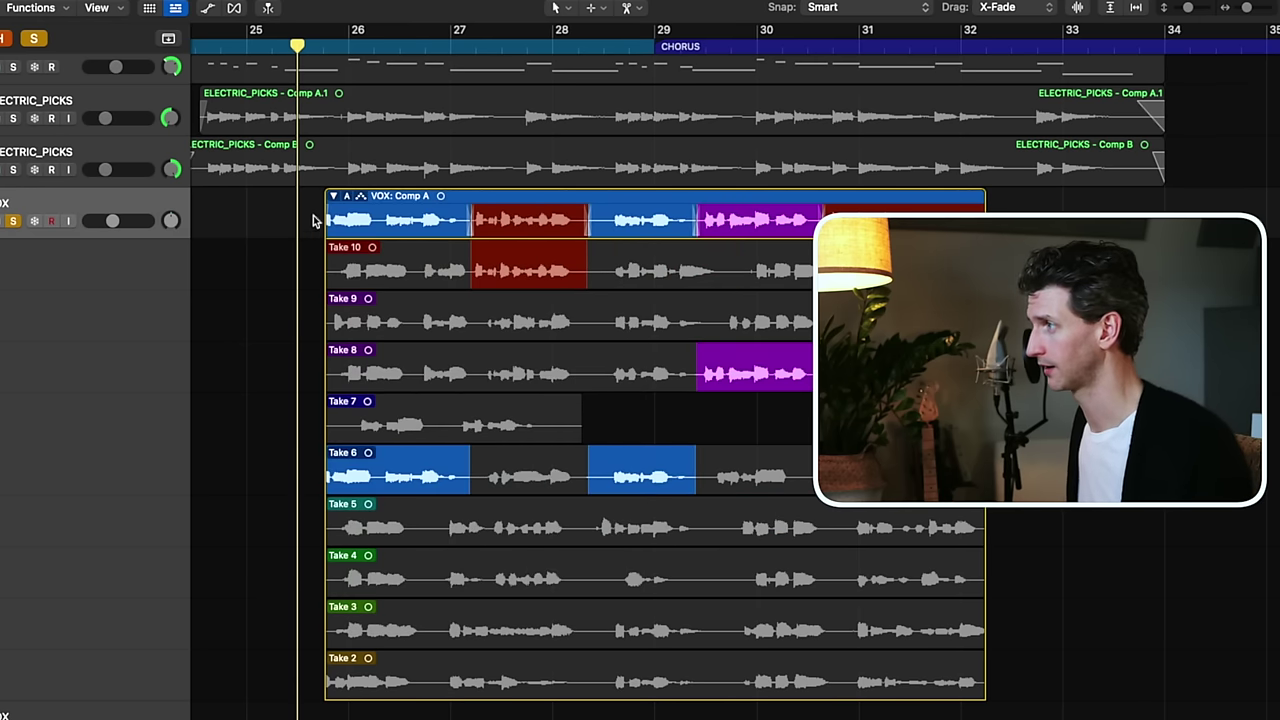
click(346, 199)
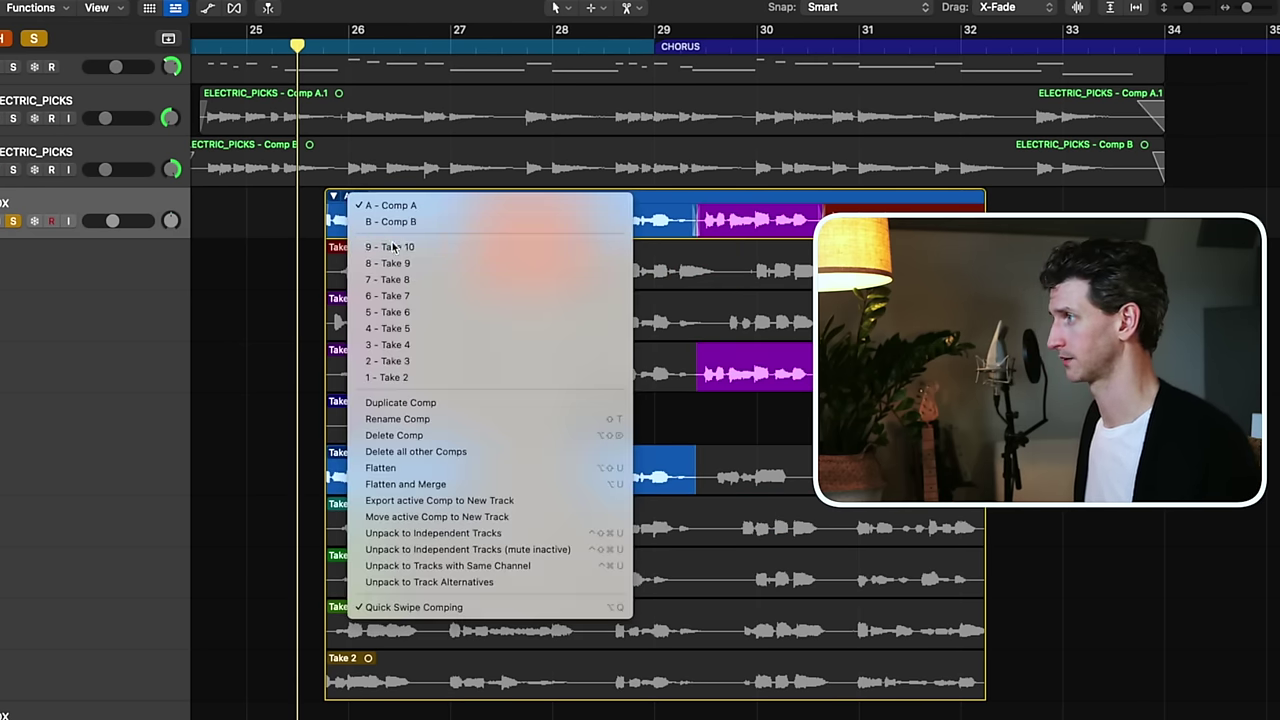
click(414, 224)
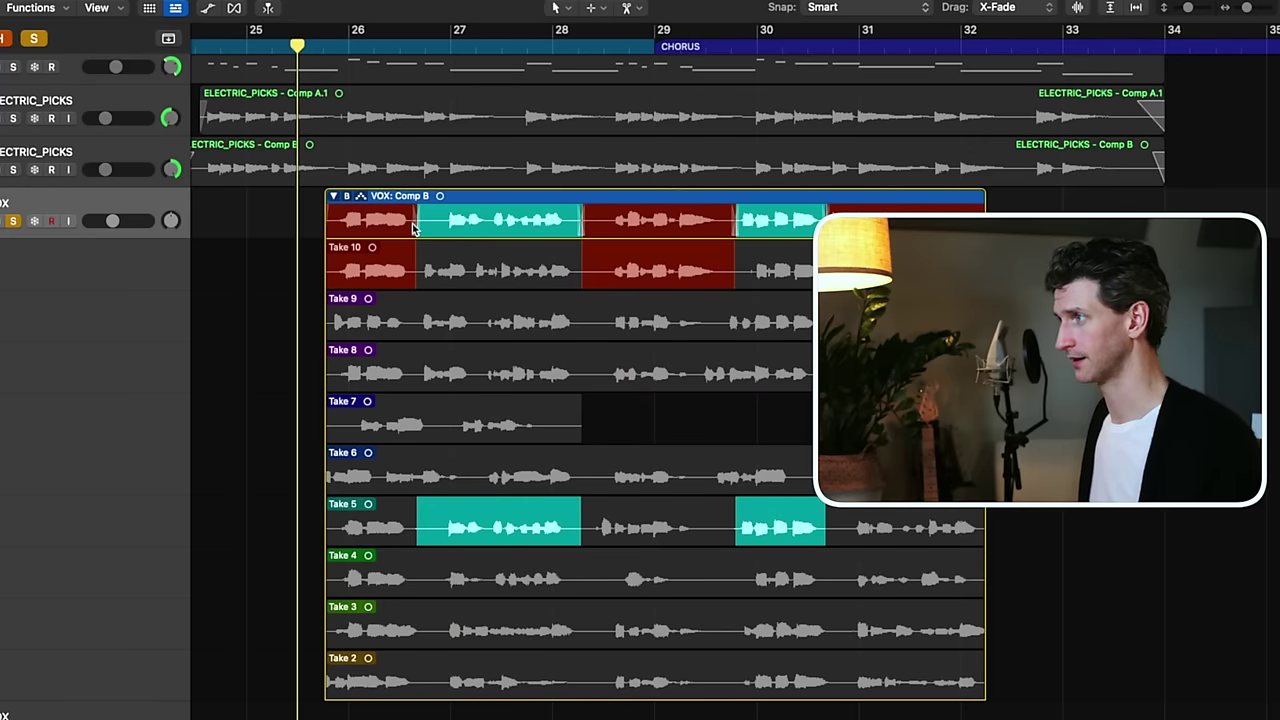
Step: Swipe Take 9 into Comp B around bars 26–28, adjust its boundary, then select Comp A
drag(422, 325, 584, 323)
drag(590, 267, 587, 268)
click(346, 197)
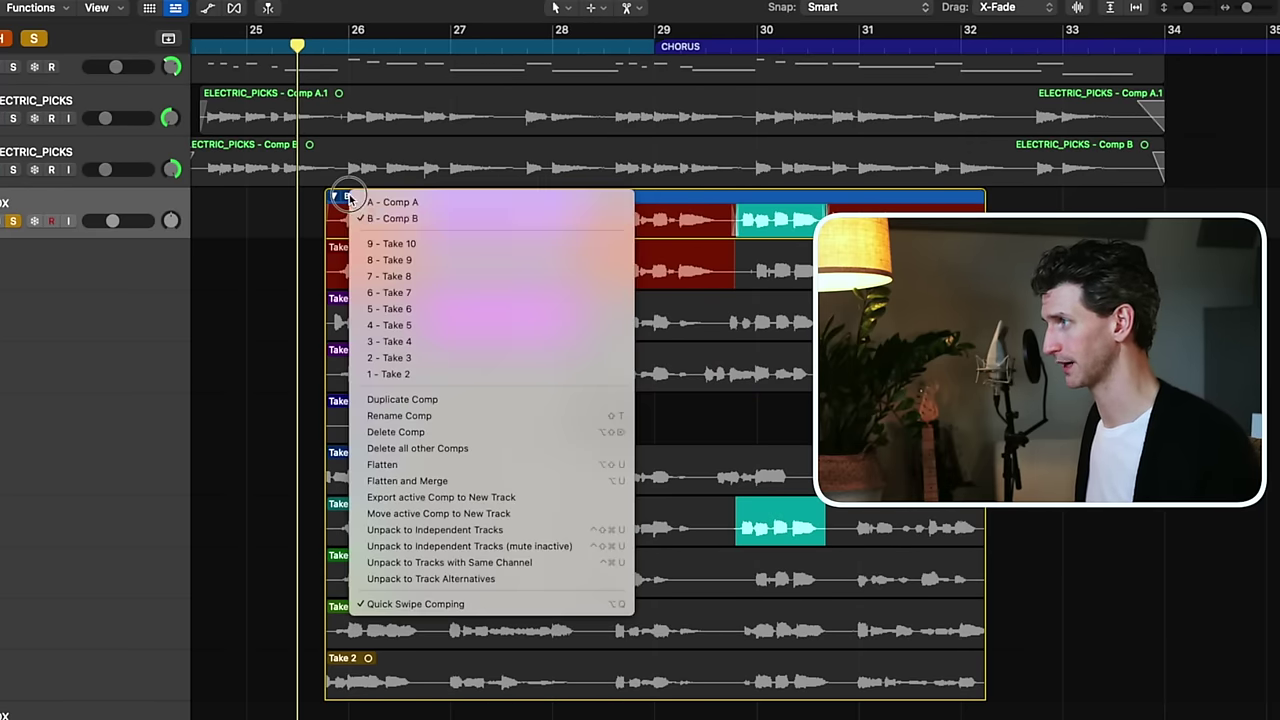
click(380, 201)
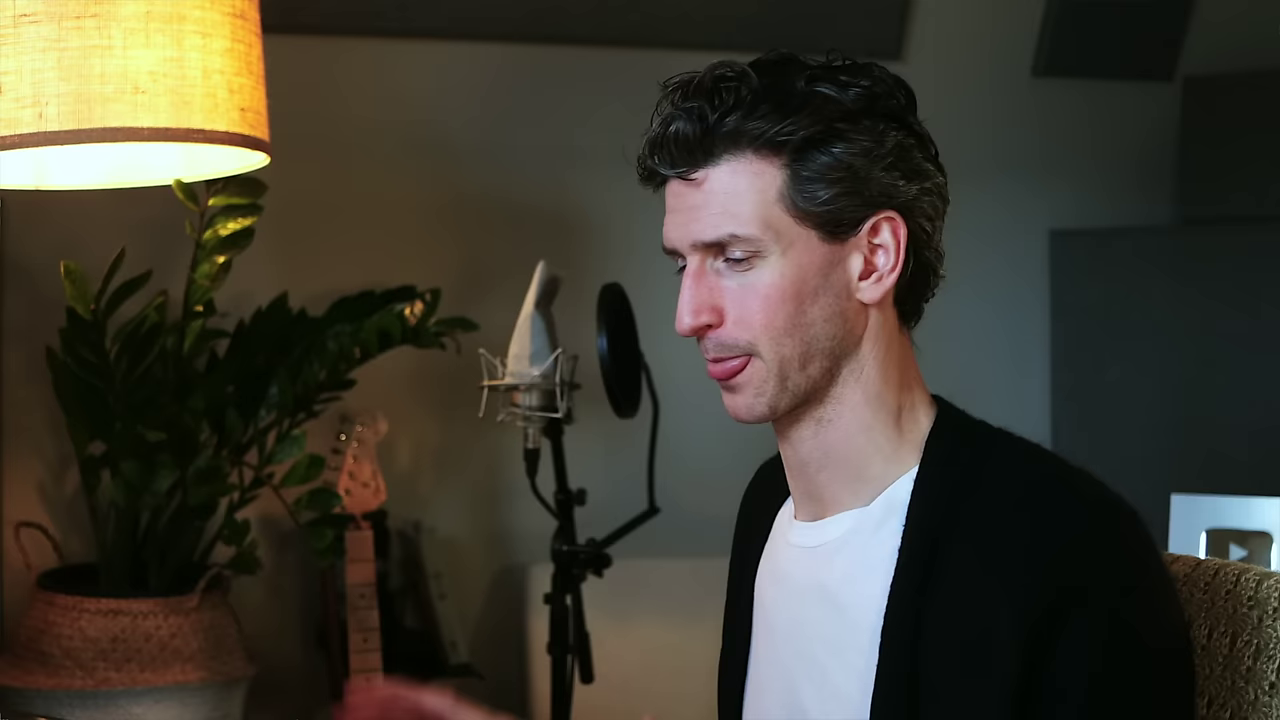